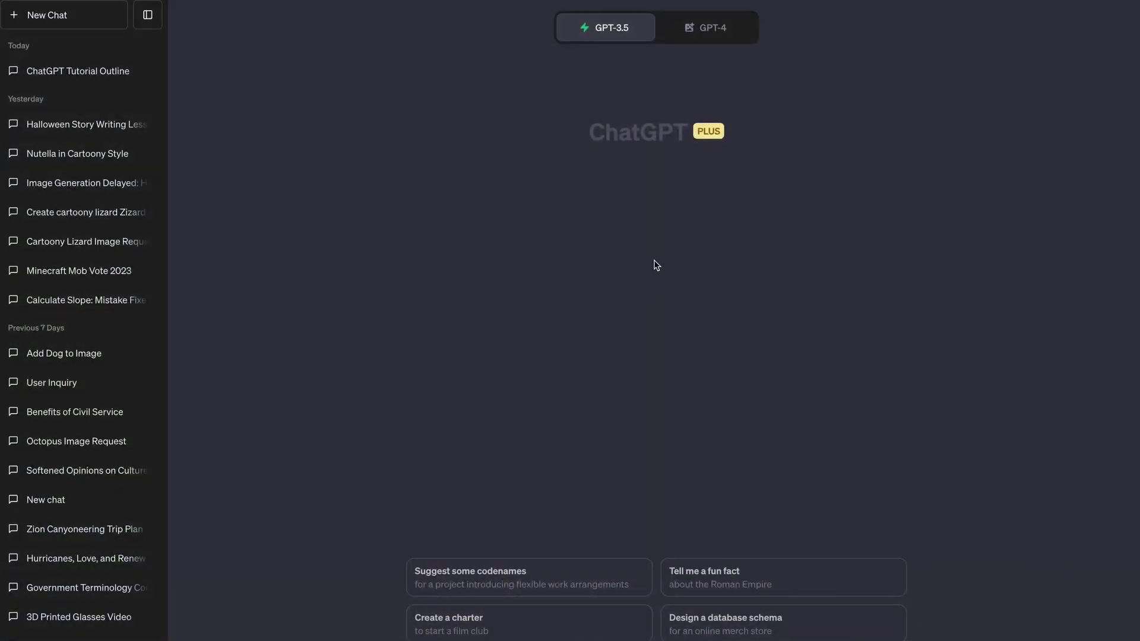
# Step: Check the subscription plan, then switch the chat model to GPT-4
pyautogui.click(69, 632)
pyautogui.click(76, 550)
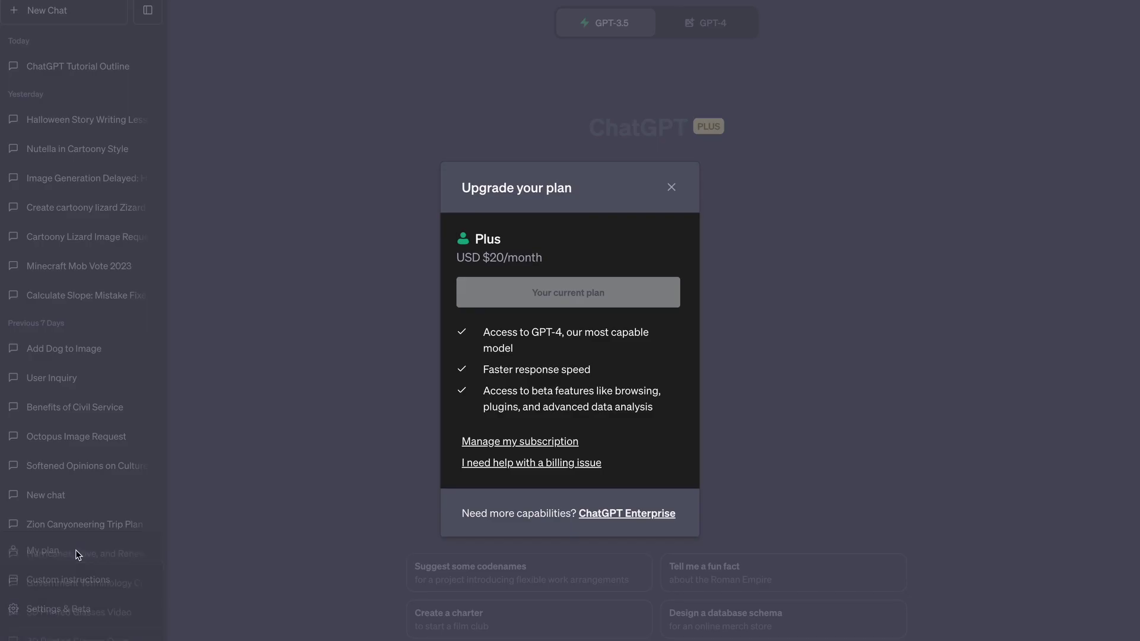
pyautogui.click(672, 188)
pyautogui.click(705, 31)
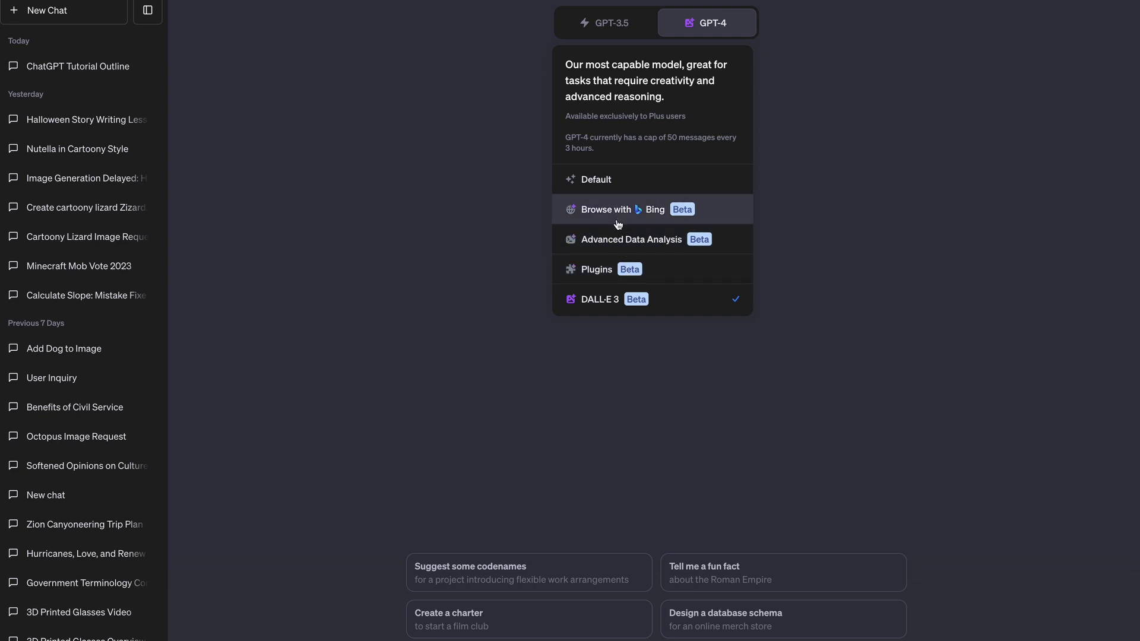
# Step: Turn on the Browse with Bing, Plugins and Advanced data analysis beta features
pyautogui.click(72, 631)
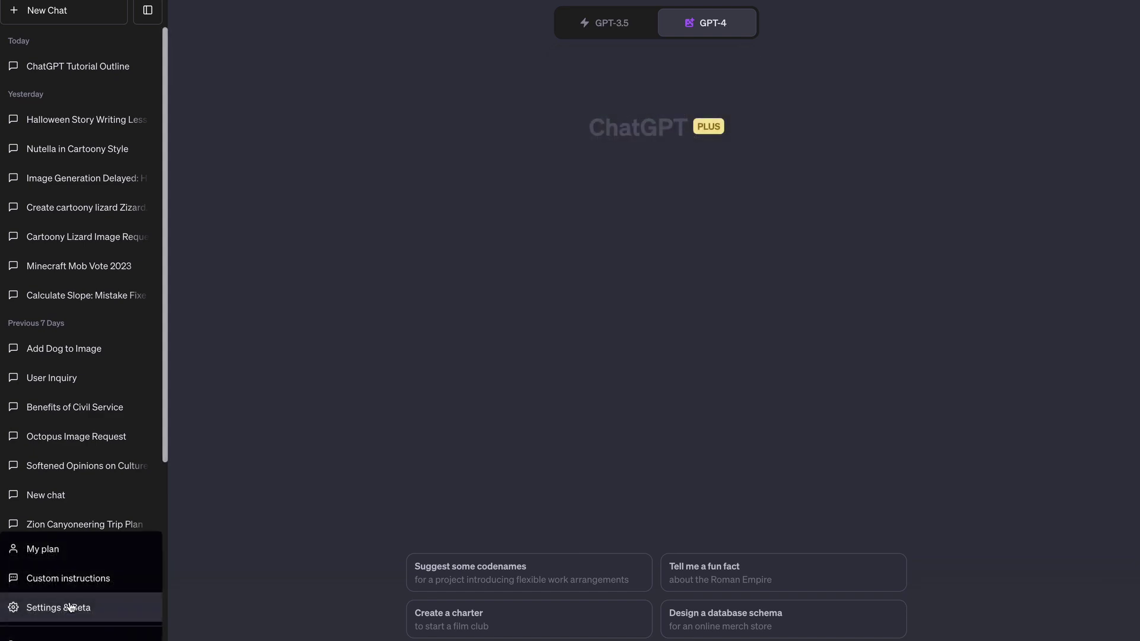
pyautogui.click(70, 606)
pyautogui.click(392, 304)
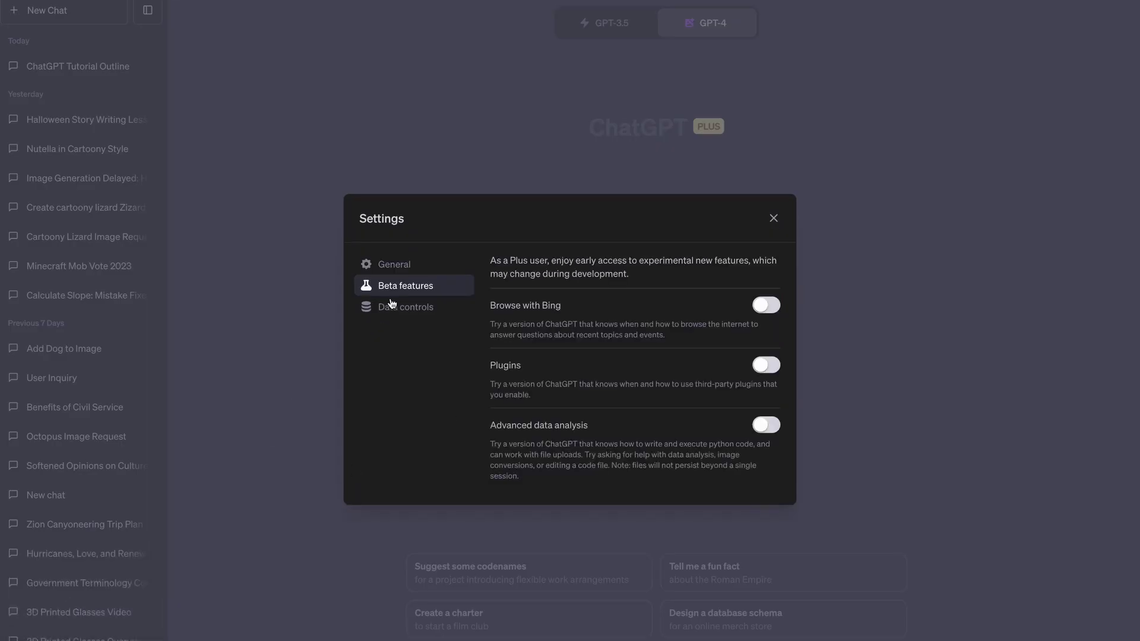
pyautogui.click(765, 307)
pyautogui.click(767, 365)
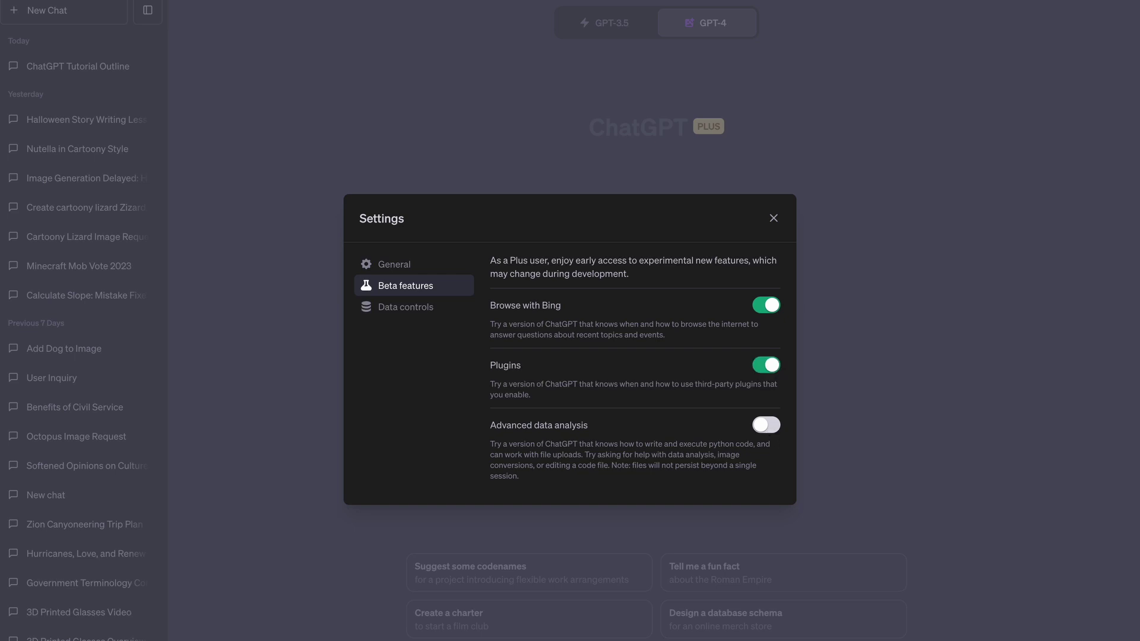
pyautogui.click(766, 425)
pyautogui.click(774, 218)
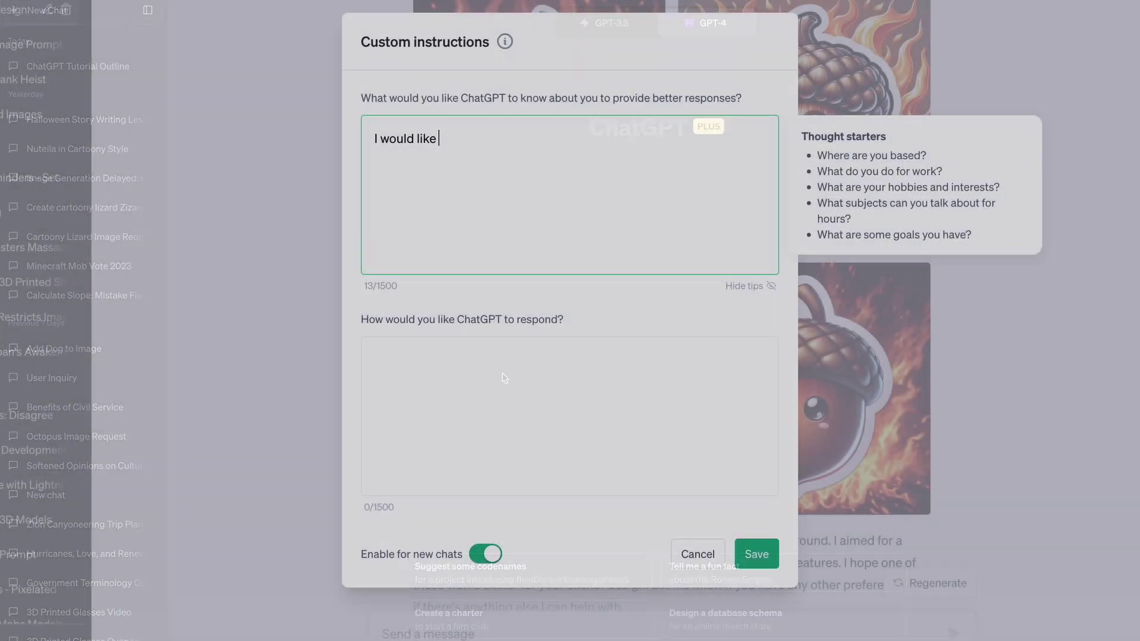
# Step: Enter the custom instruction 'I would like to see popcorn in every image and response'
pyautogui.write('to see a')
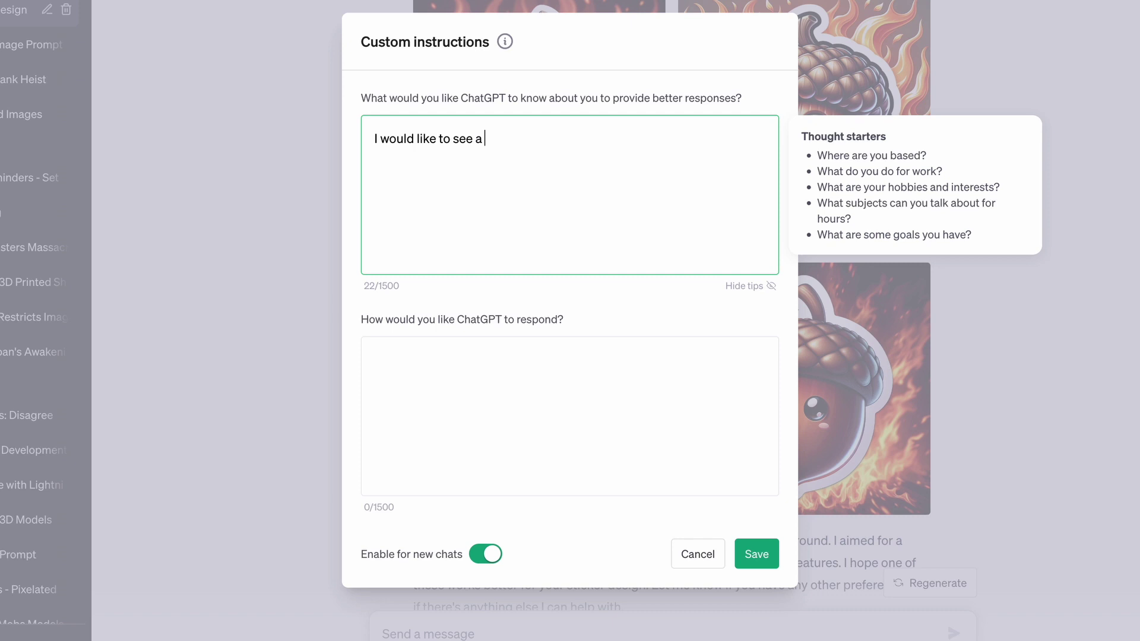
pyautogui.write(' popco')
pyautogui.press('BackSpace')
pyautogui.press('BackSpace')
pyautogui.press('BackSpace')
pyautogui.press('BackSpace')
pyautogui.press('BackSpace')
pyautogui.press('BackSpace')
pyautogui.press('BackSpace')
pyautogui.write('popcorn in everaimage and response')
pyautogui.press('Return')
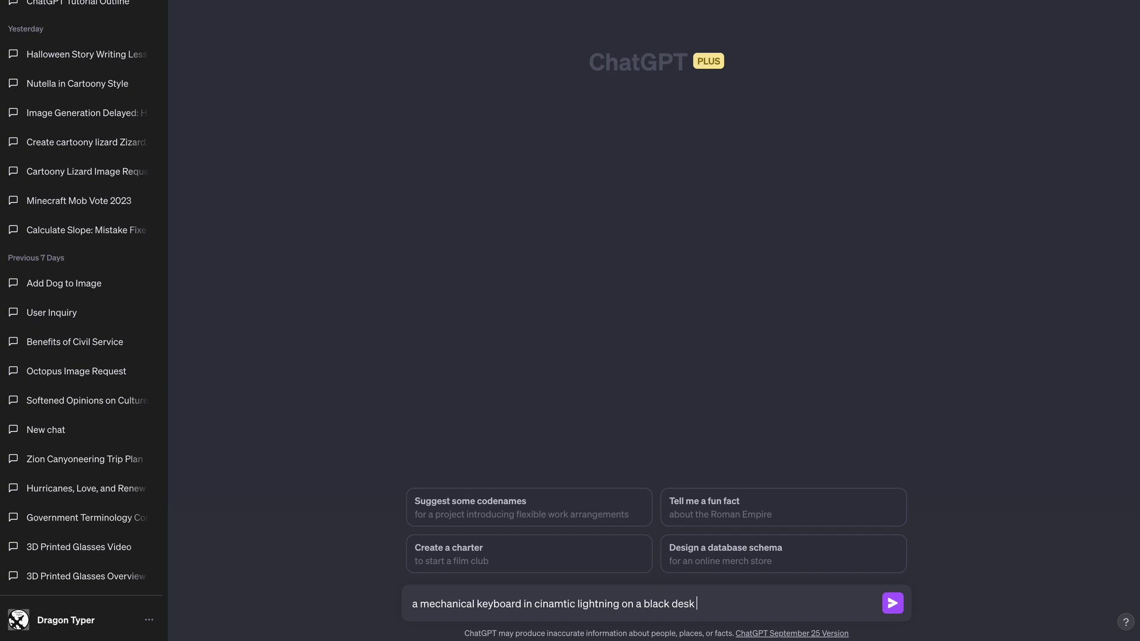
# Step: Send the mechanical keyboard prompt and view each of the four DALL·E images full-size
pyautogui.press('Return')
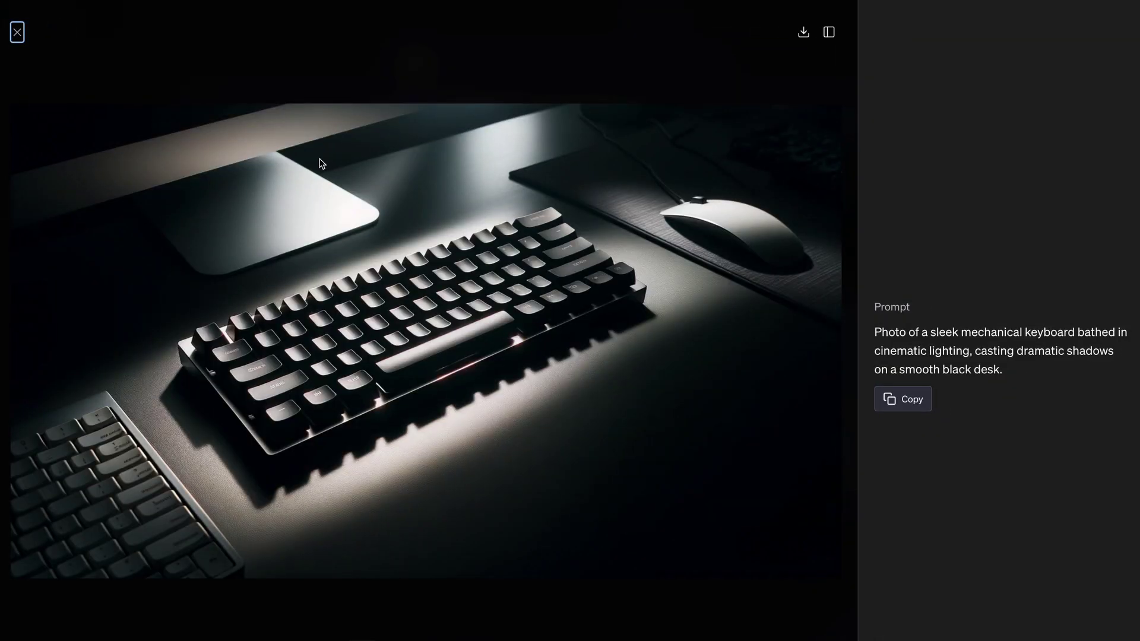
pyautogui.press('Right')
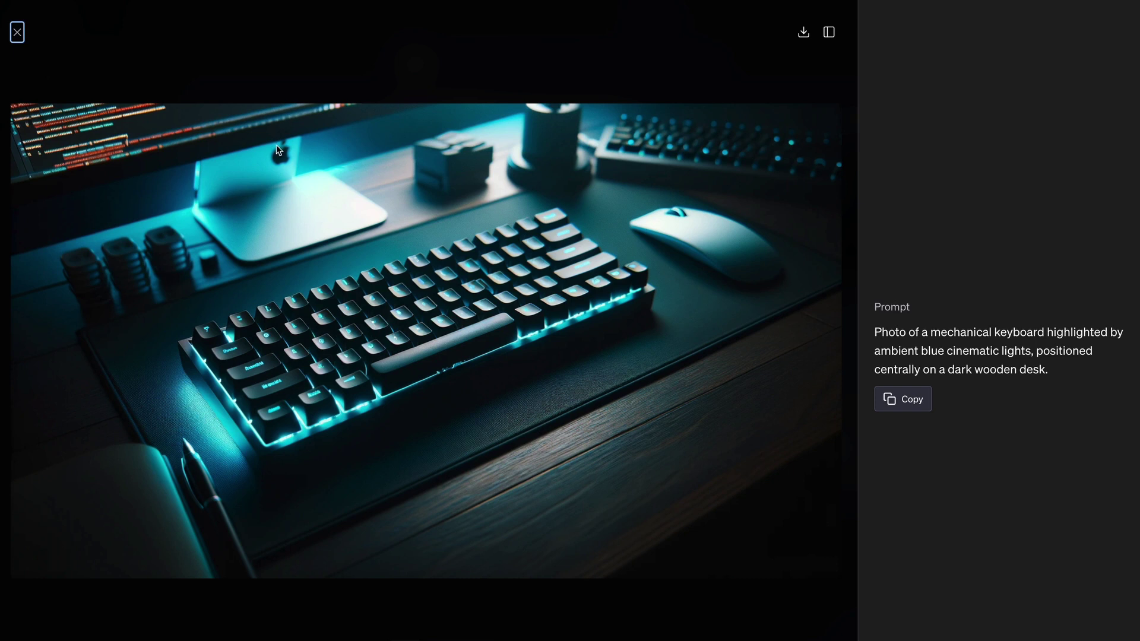
pyautogui.press('Right')
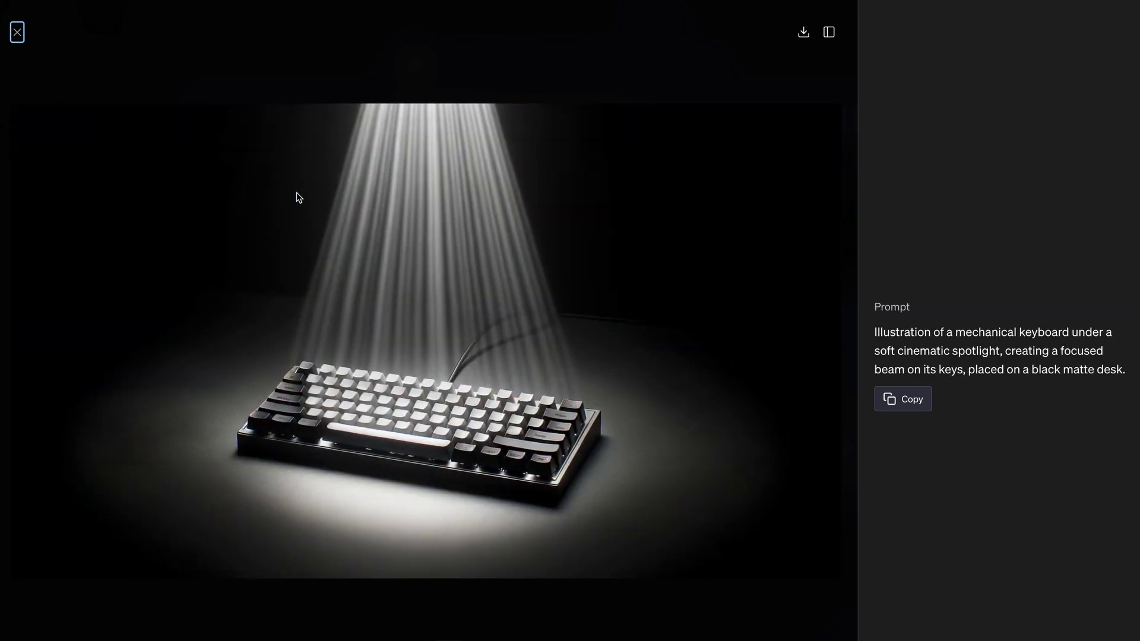
pyautogui.press('Right')
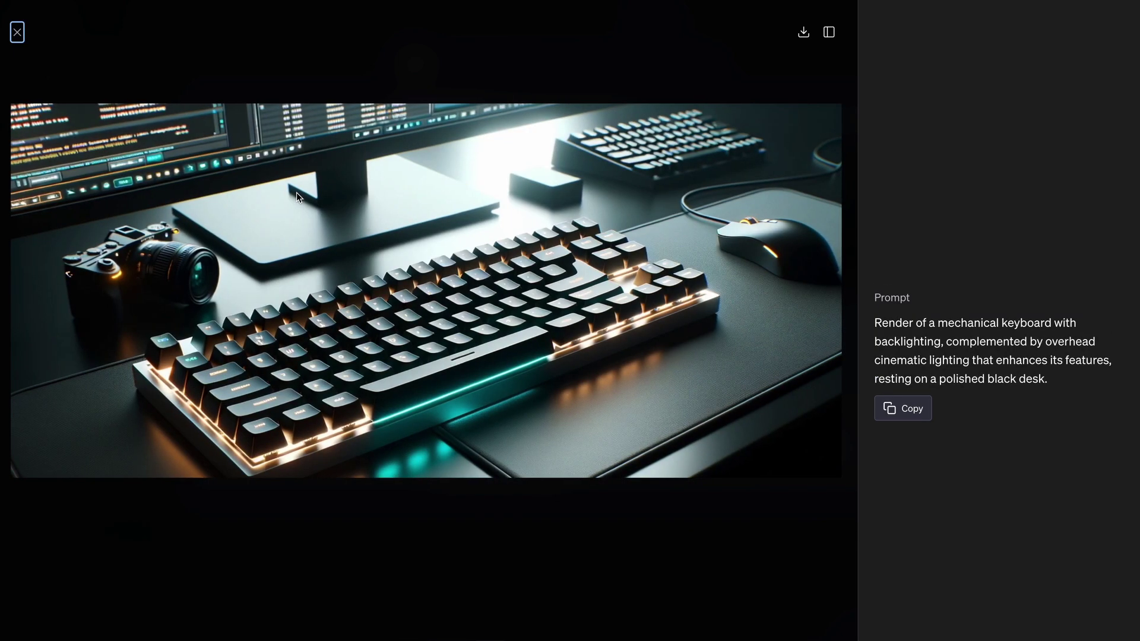
pyautogui.click(17, 32)
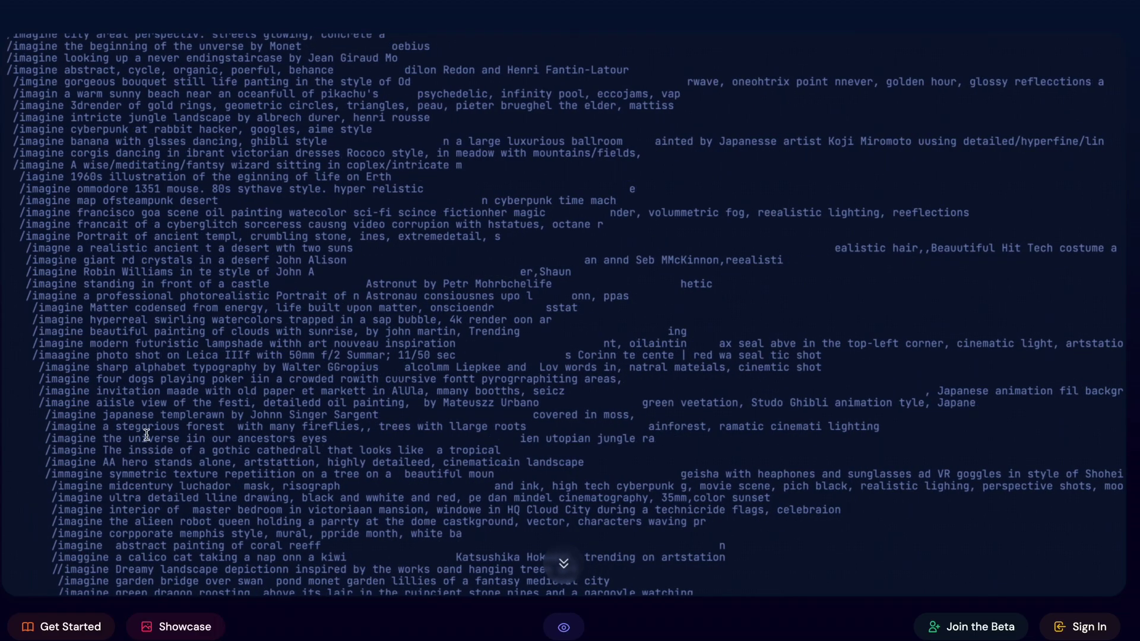
# Step: Scroll the Midjourney homepage past About, Executives and Advisors to Careers and Contact
pyautogui.scroll(-5, 383, 265)
pyautogui.scroll(-15, 383, 266)
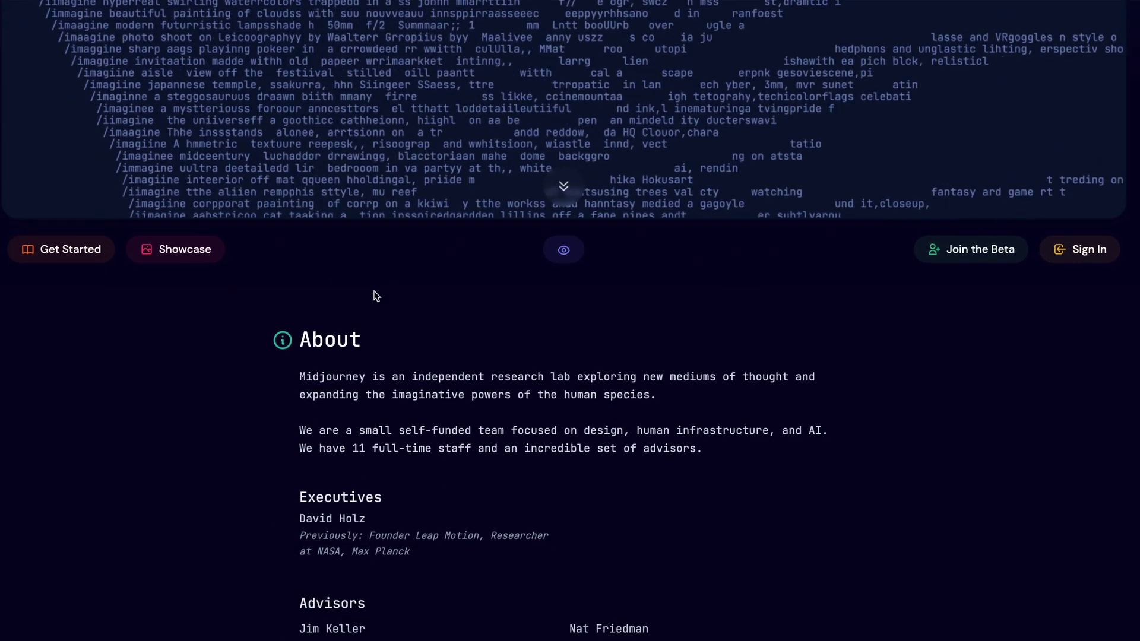
pyautogui.scroll(-6, 374, 291)
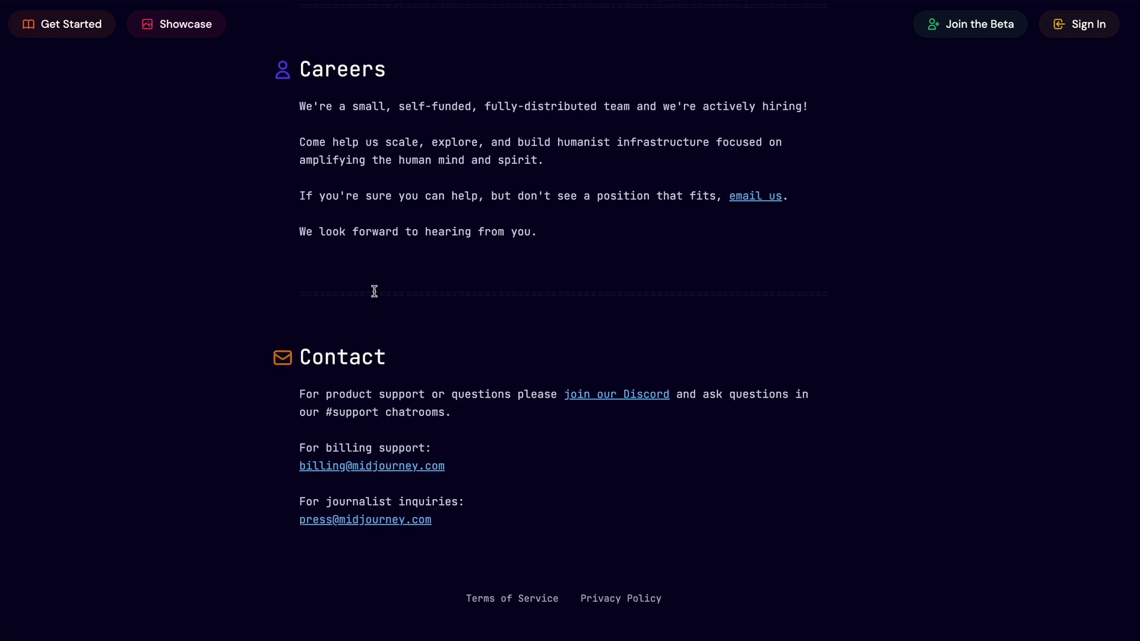
pyautogui.scroll(20, 374, 291)
pyautogui.scroll(-6, 374, 291)
pyautogui.scroll(-10, 374, 291)
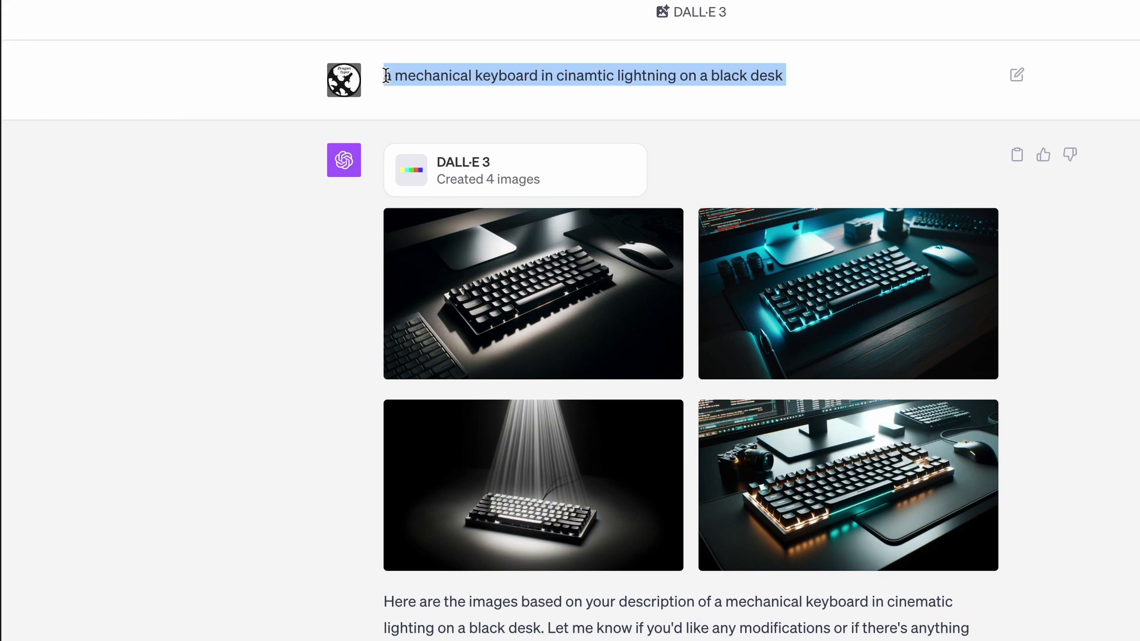
# Step: Hide ChatGPT and paste the copied mechanical keyboard prompt into DiffusionBee's Text To Image
pyautogui.hotkey('ctrl', 'Down')
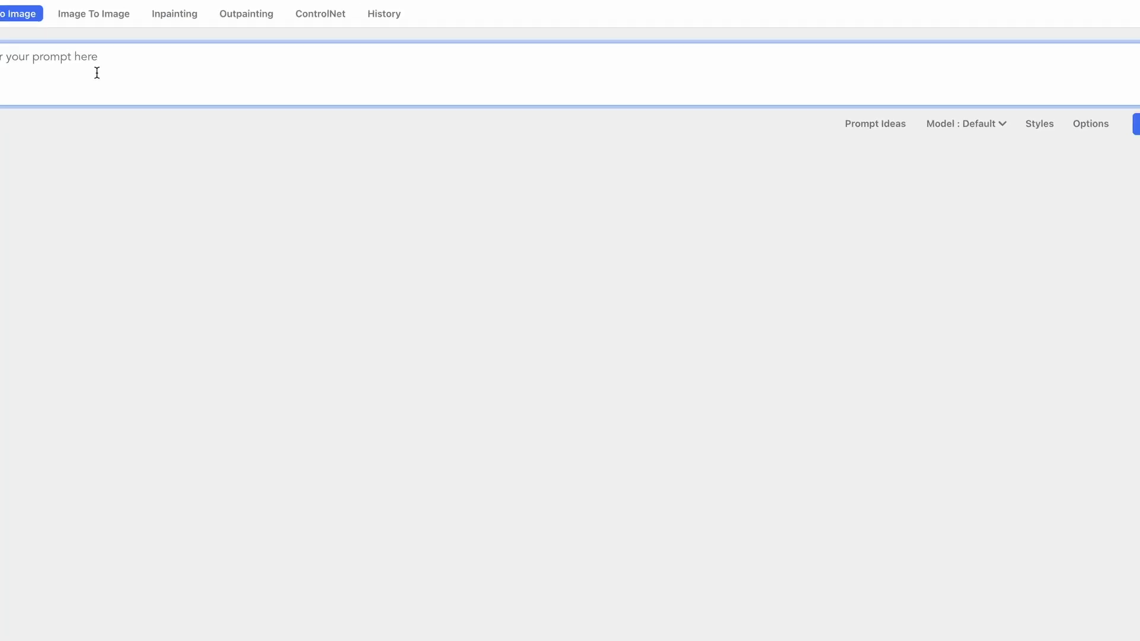
pyautogui.write('a mechanical keyboard in cinamtic lightning on a black desk')
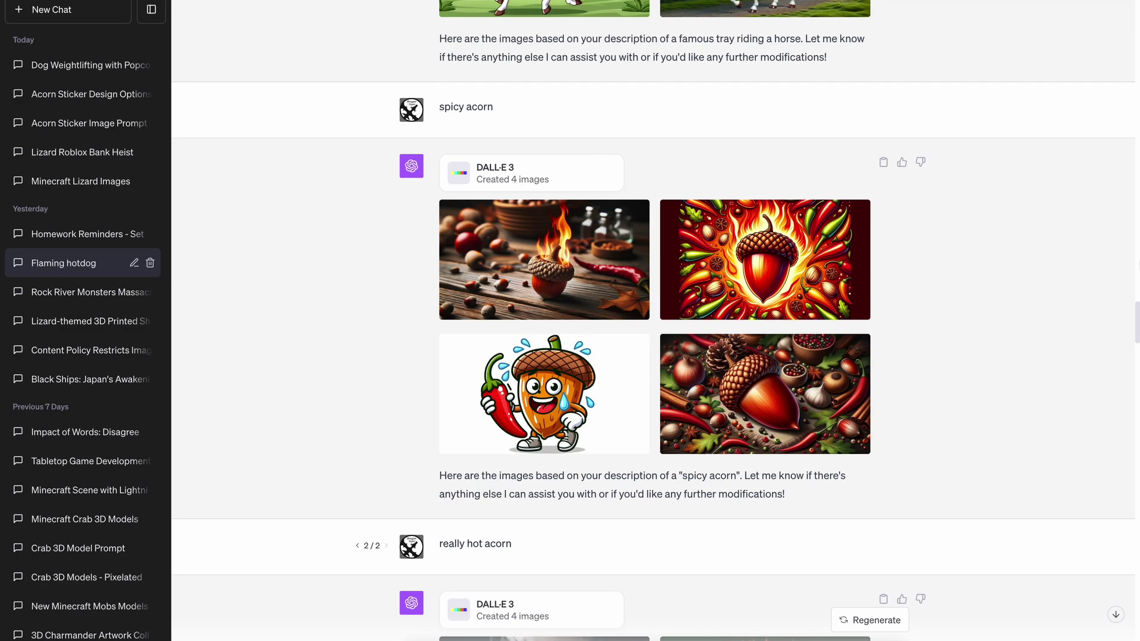
pyautogui.scroll(-3, 653, 320)
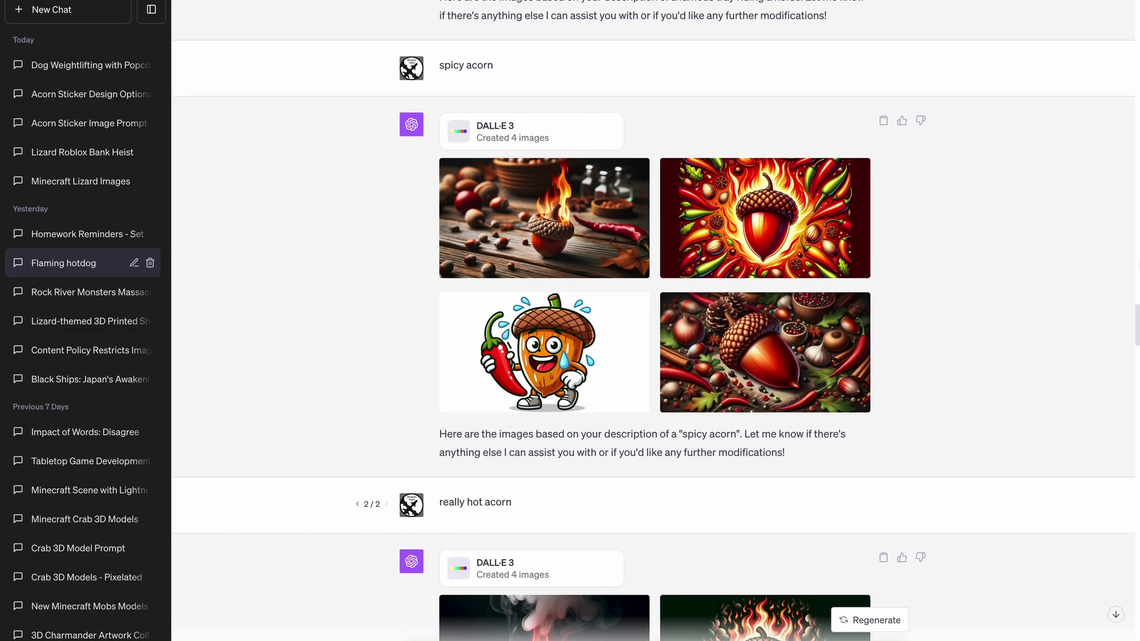
pyautogui.scroll(-4, 653, 321)
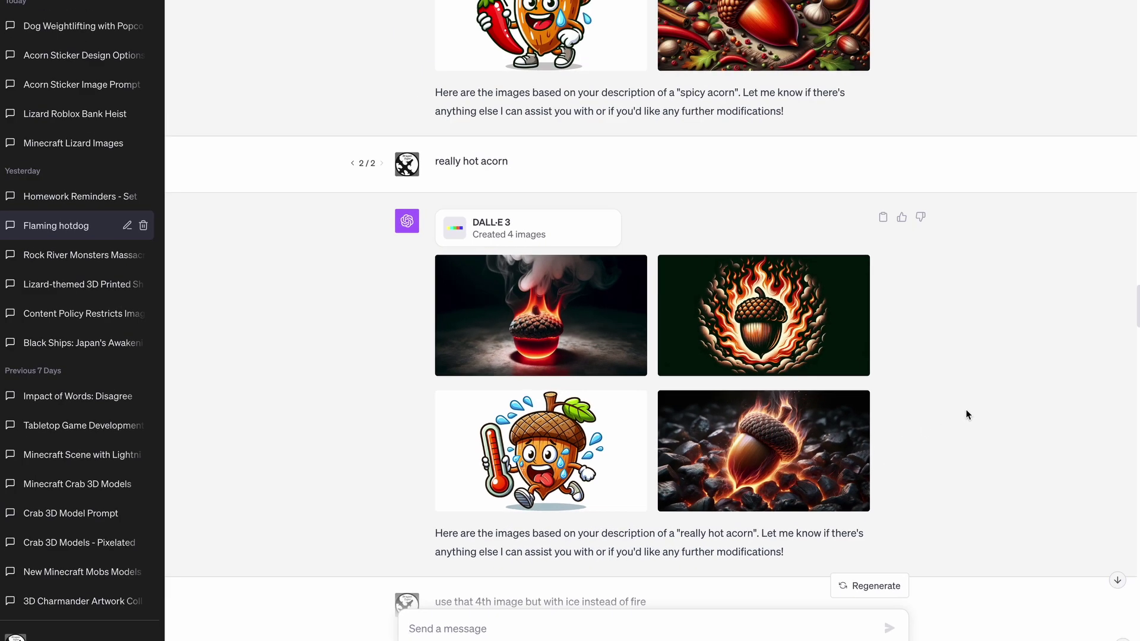
pyautogui.scroll(-6, 967, 415)
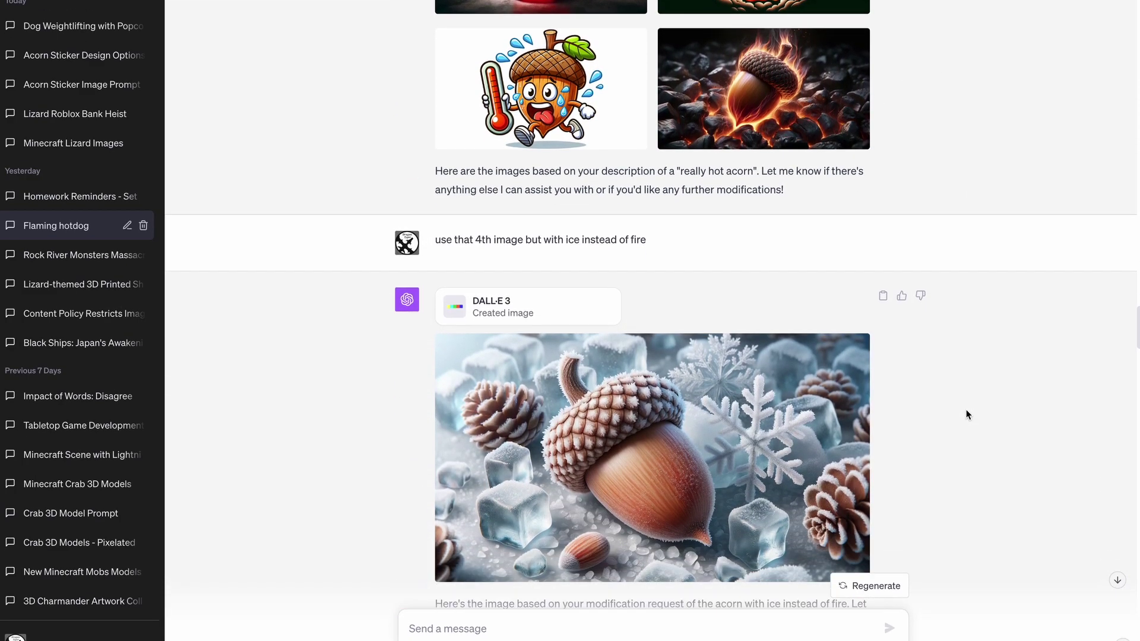
pyautogui.scroll(-1, 967, 414)
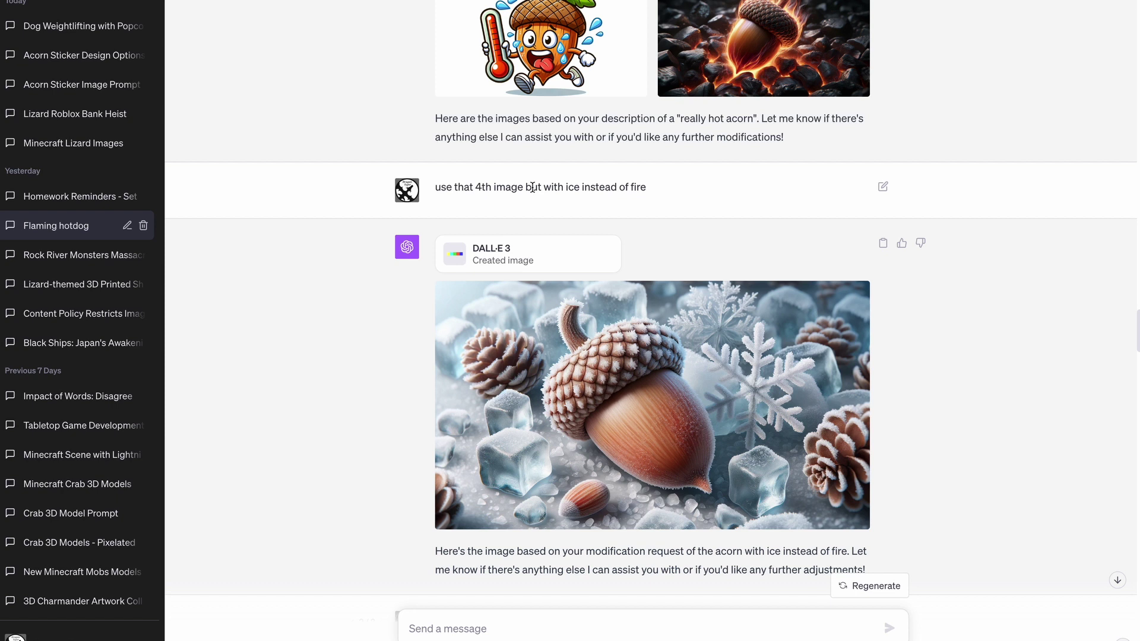
pyautogui.moveTo(533, 187); pyautogui.dragTo(674, 195)
pyautogui.click(981, 332)
pyautogui.scroll(-3, 981, 333)
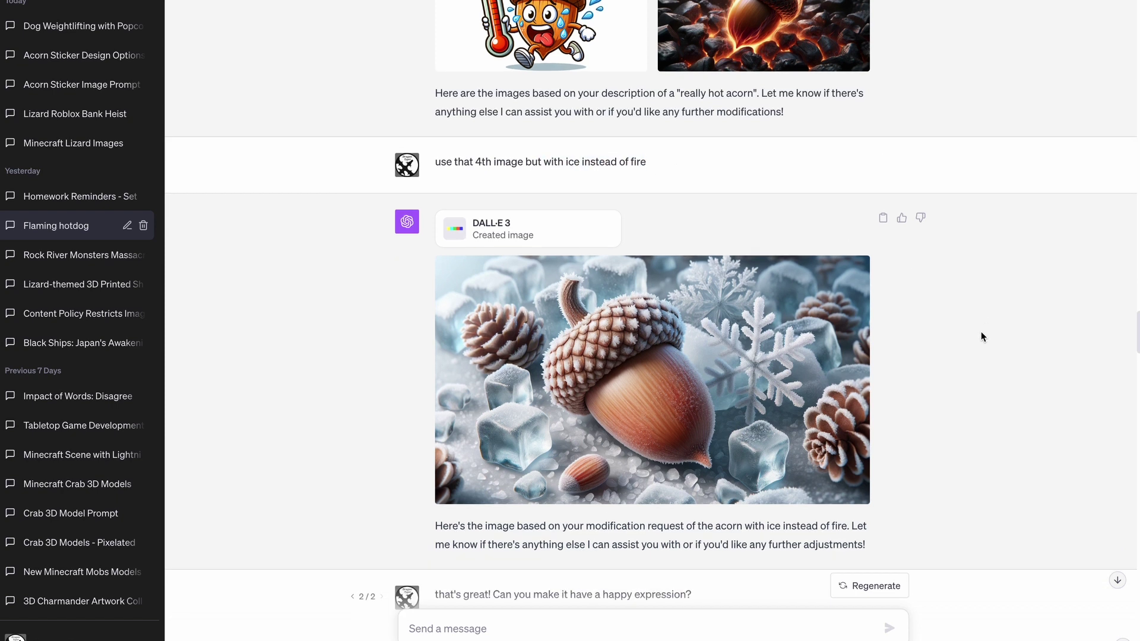
pyautogui.scroll(-7, 981, 336)
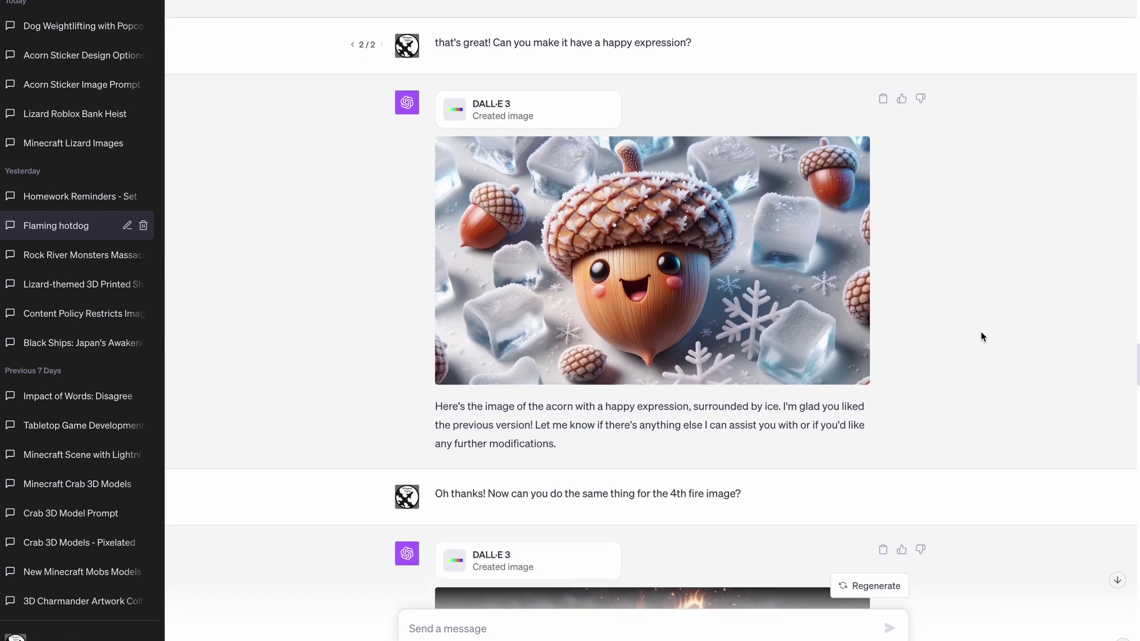
pyautogui.scroll(1, 981, 336)
pyautogui.scroll(1, 981, 332)
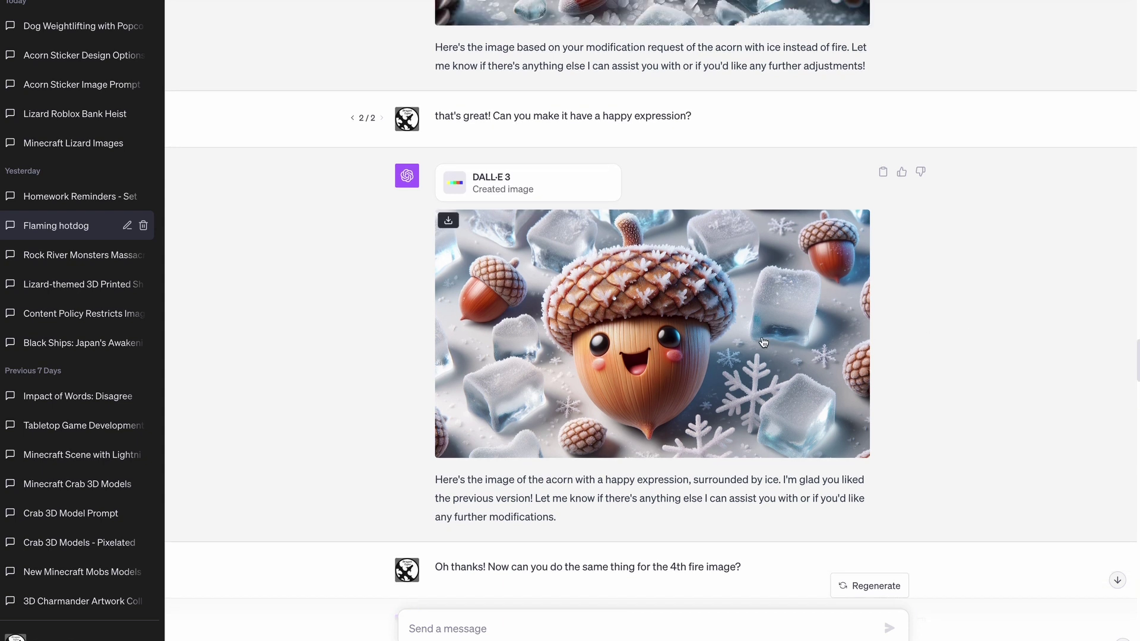
pyautogui.scroll(-1, 772, 342)
pyautogui.scroll(1, 831, 340)
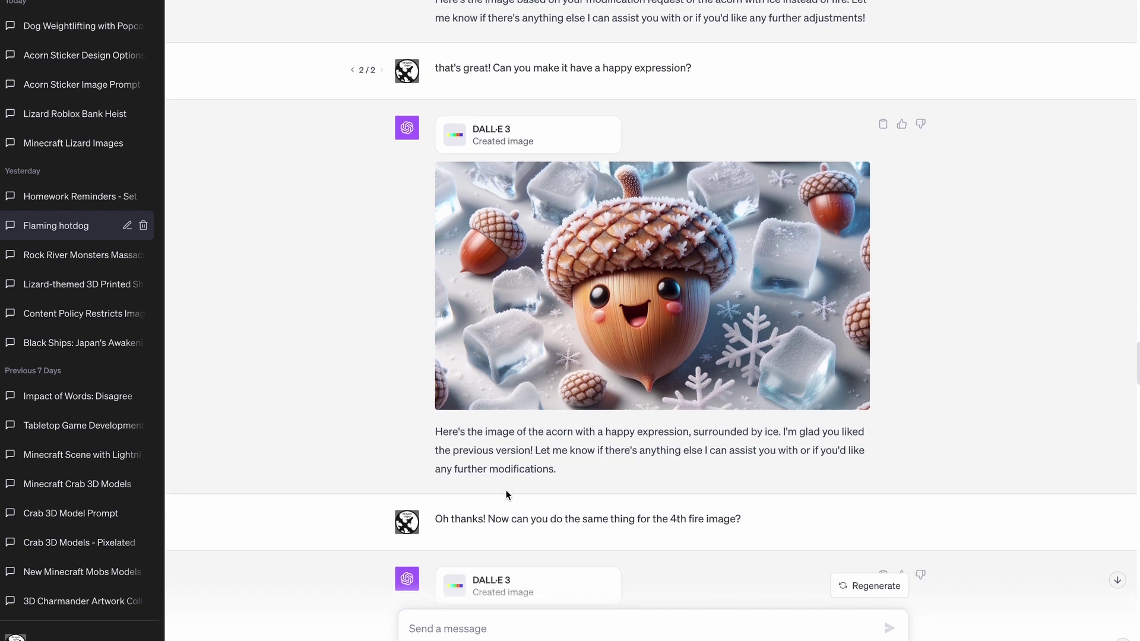
pyautogui.moveTo(435, 522); pyautogui.dragTo(796, 518)
pyautogui.scroll(-8, 796, 518)
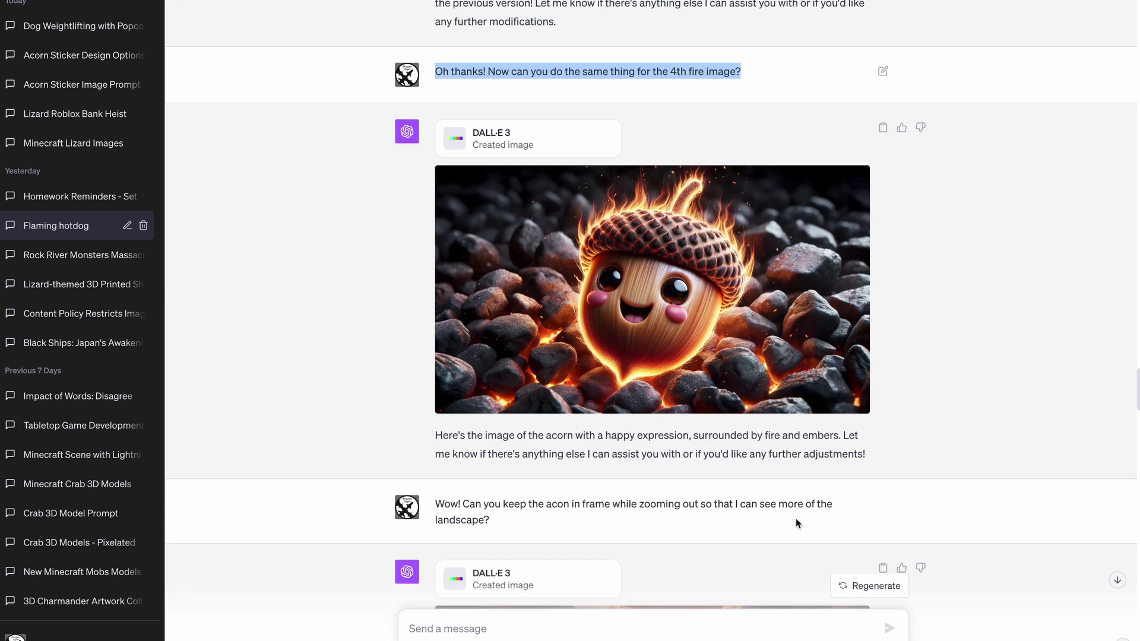
pyautogui.scroll(2, 929, 334)
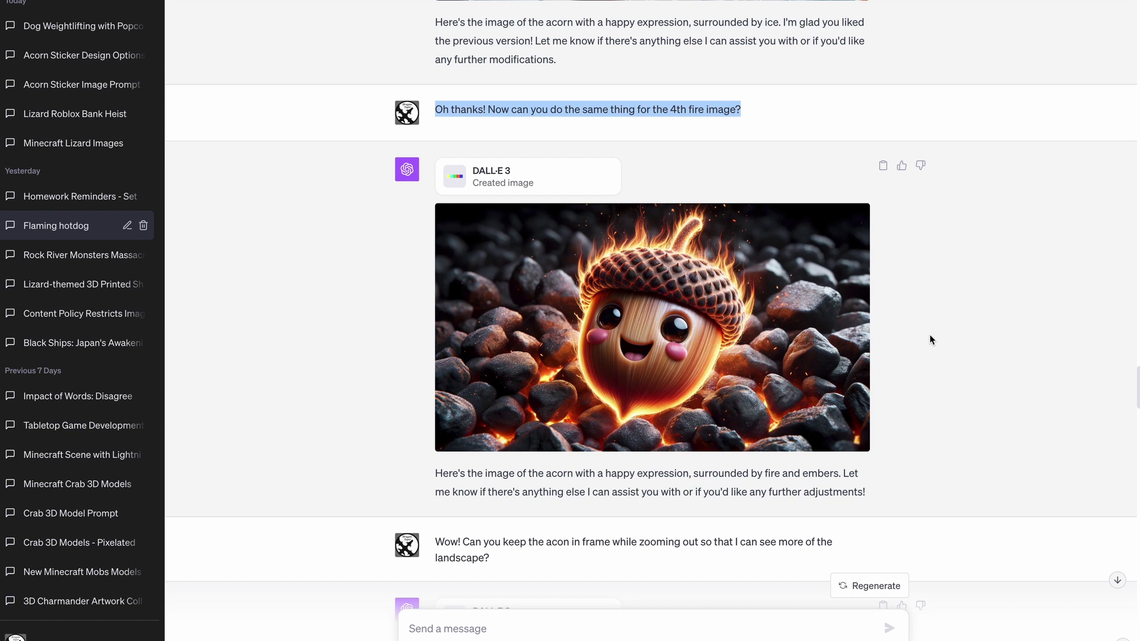
pyautogui.click(939, 330)
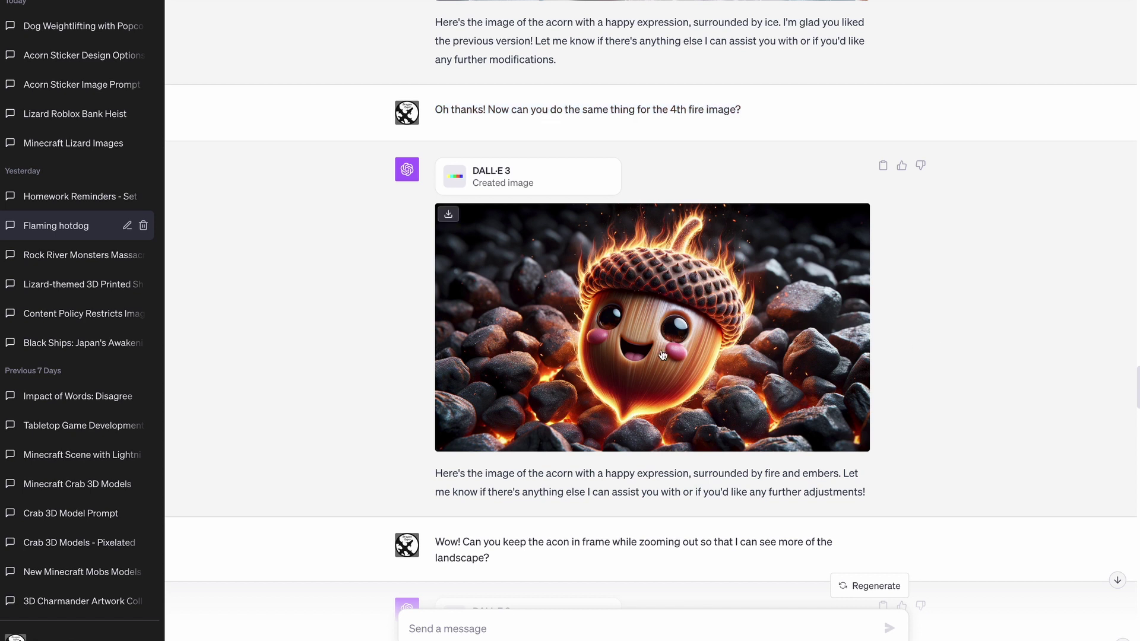
pyautogui.scroll(-6, 945, 287)
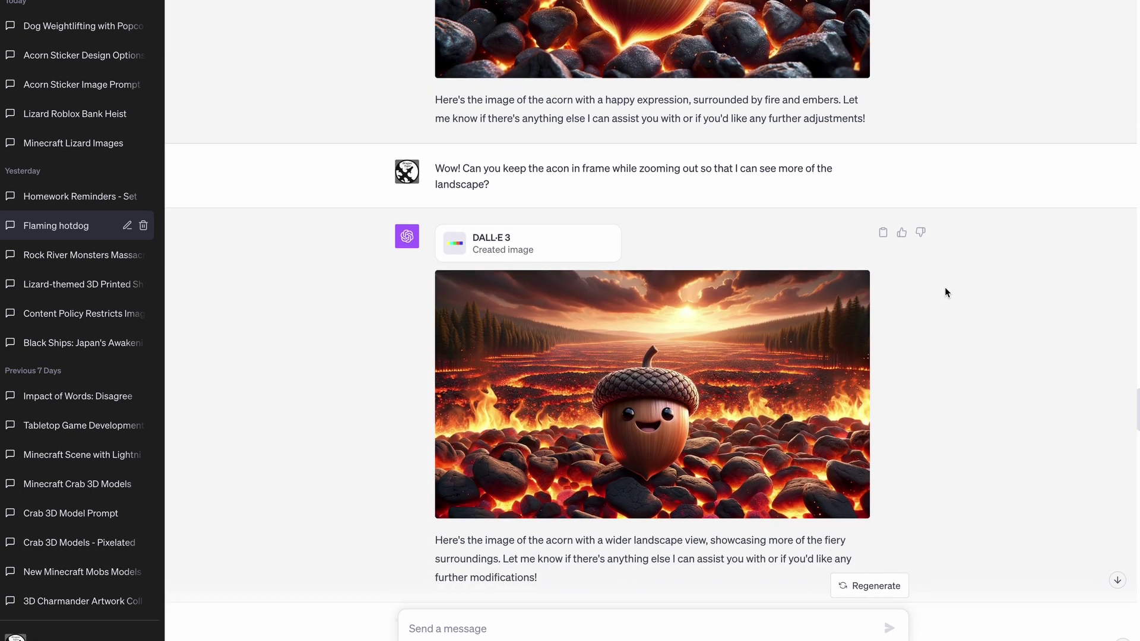
pyautogui.scroll(-2, 945, 286)
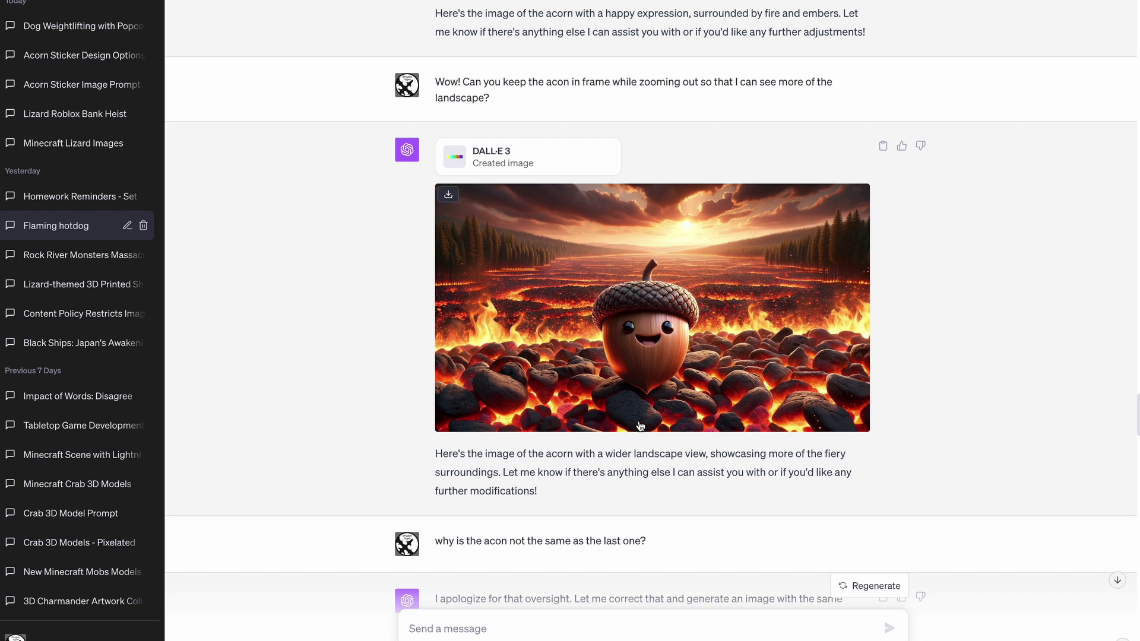
pyautogui.click(744, 347)
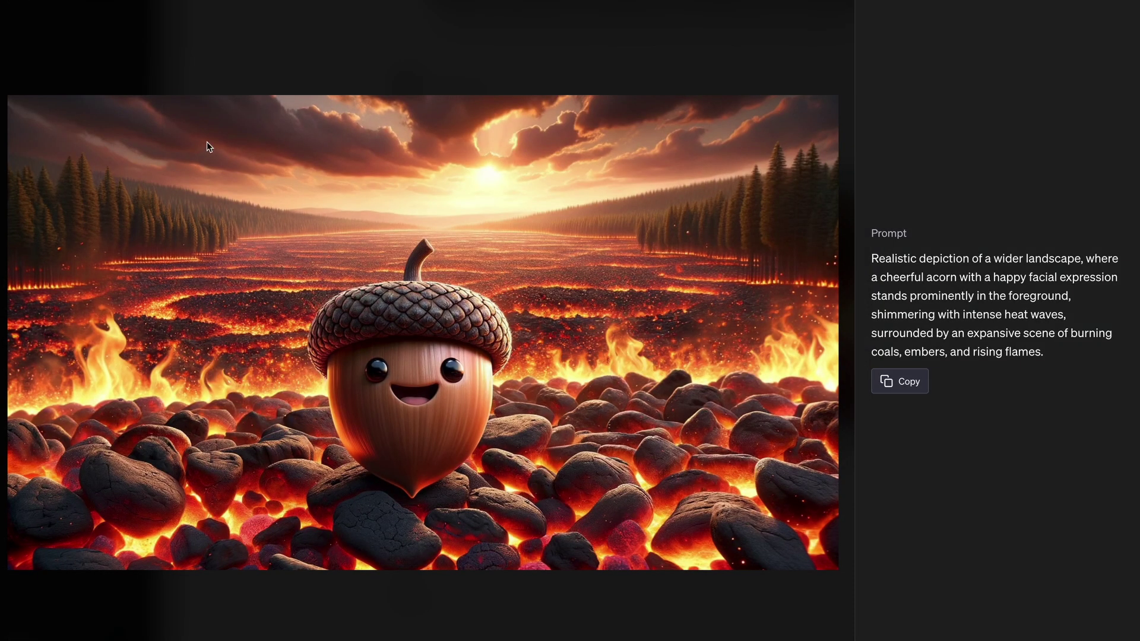
pyautogui.press('Escape')
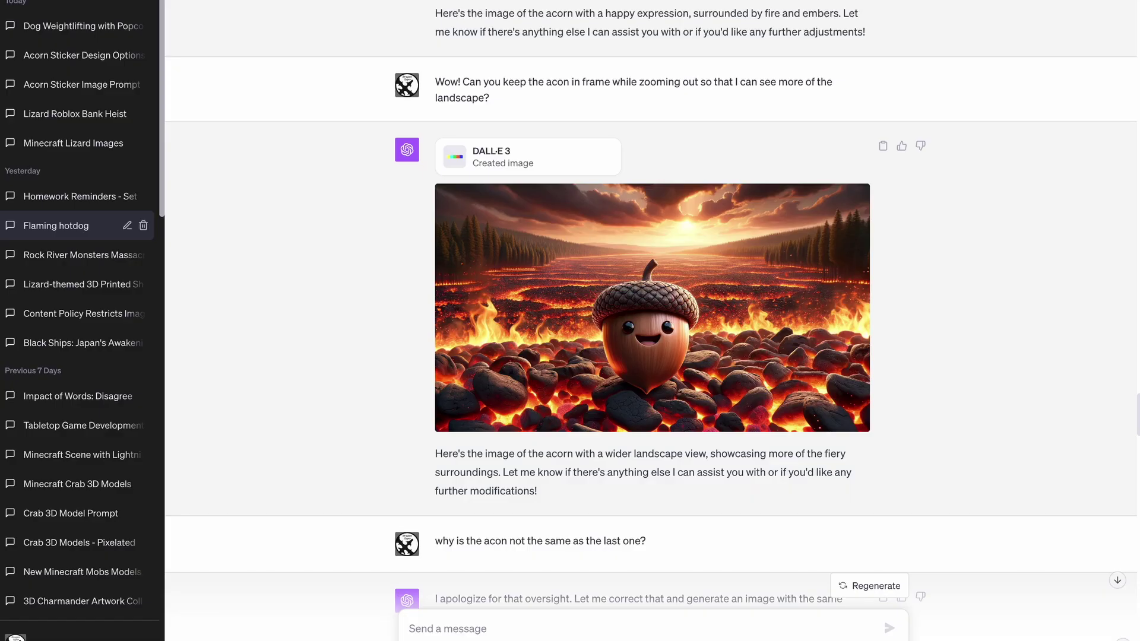
pyautogui.scroll(1, 987, 331)
pyautogui.scroll(-1, 1057, 326)
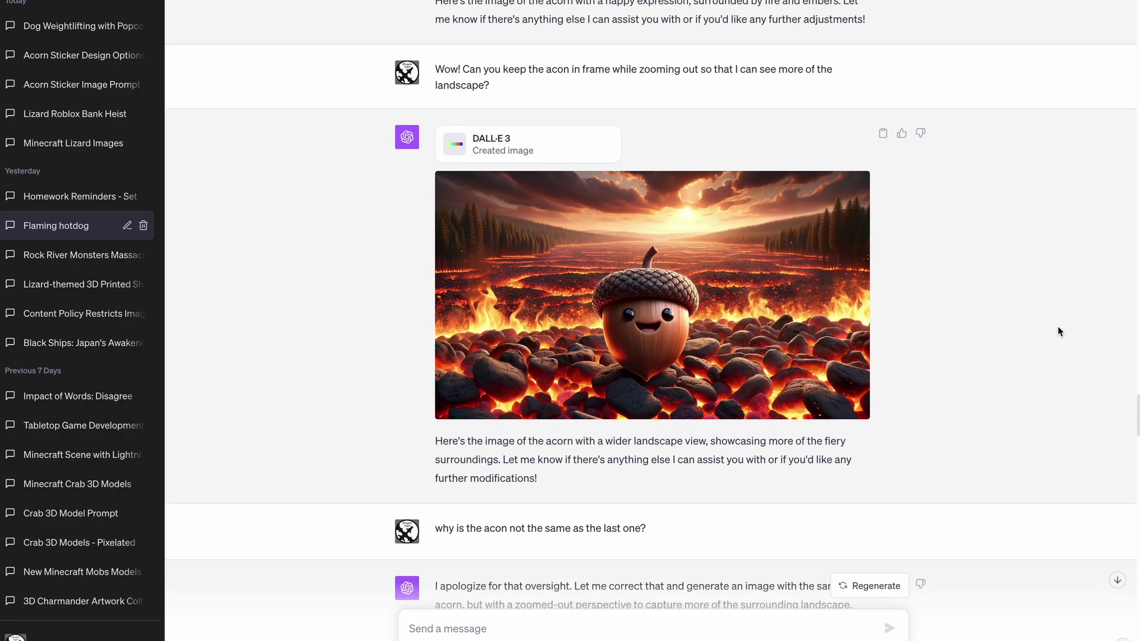
pyautogui.scroll(-2, 1015, 304)
pyautogui.scroll(3, 1015, 304)
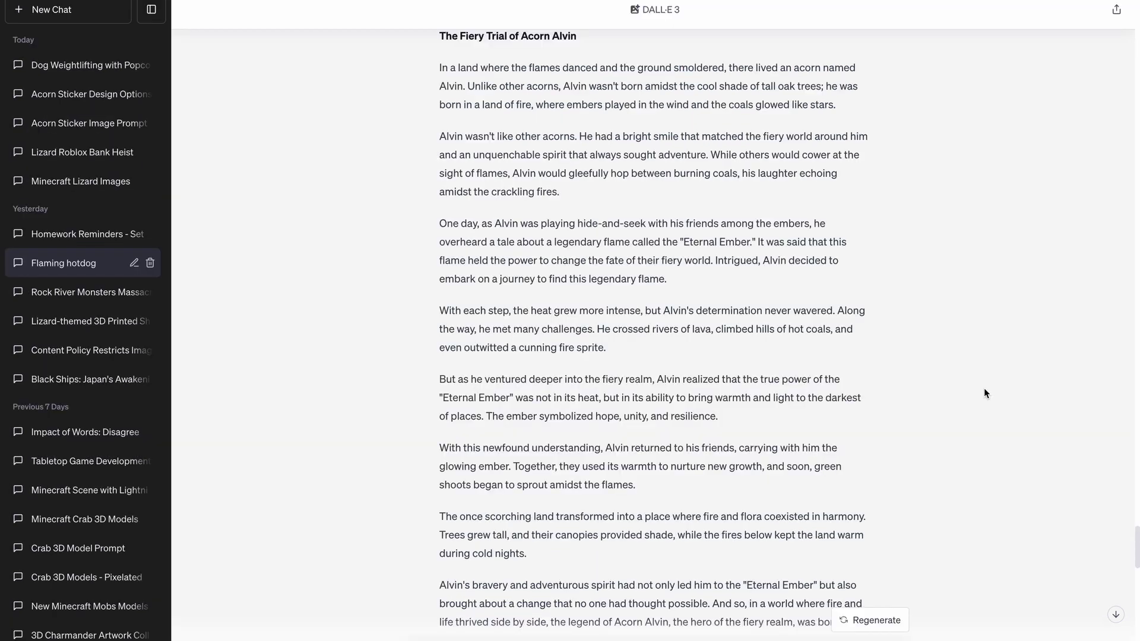
pyautogui.hotkey('ctrl', '-')
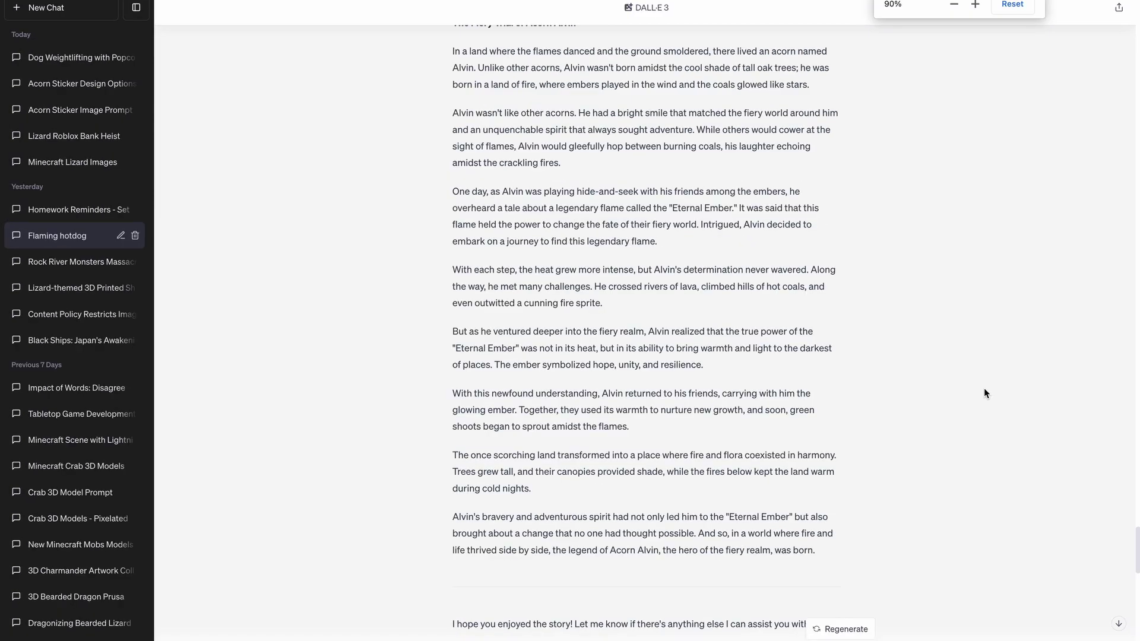
pyautogui.scroll(1, 984, 390)
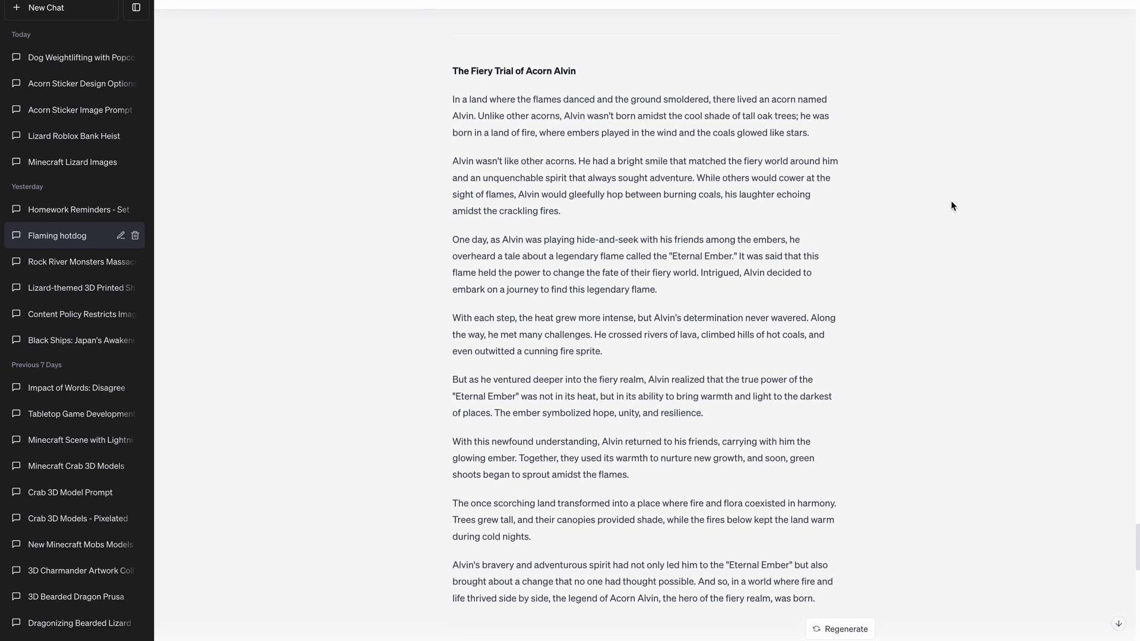
pyautogui.scroll(-3, 951, 206)
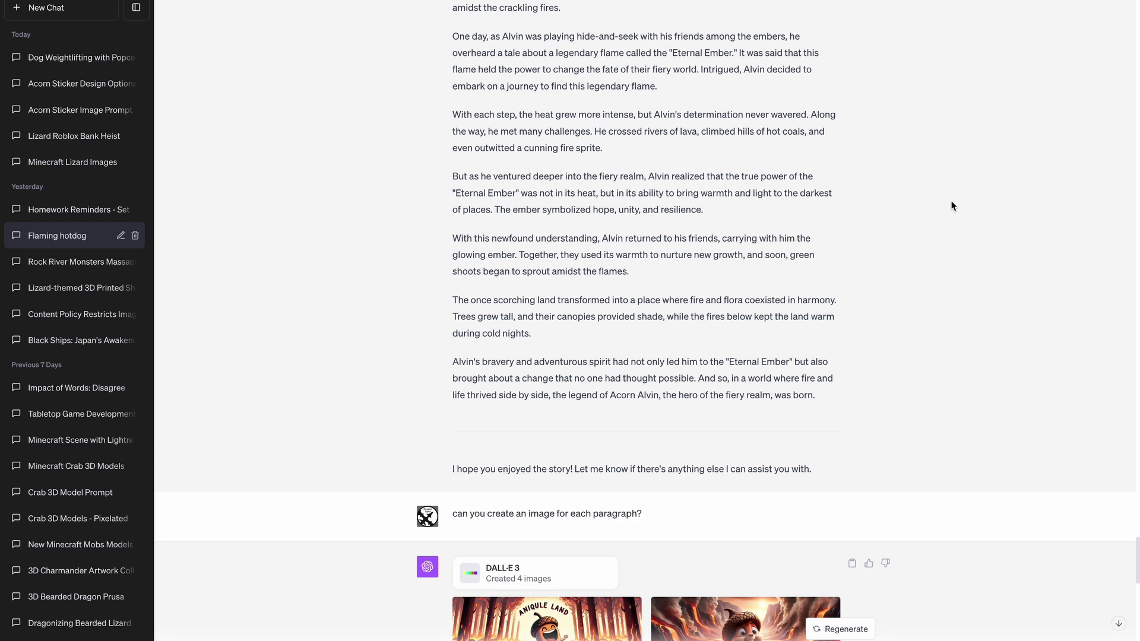
pyautogui.hotkey('ctrl', '+')
pyautogui.scroll(-6, 952, 206)
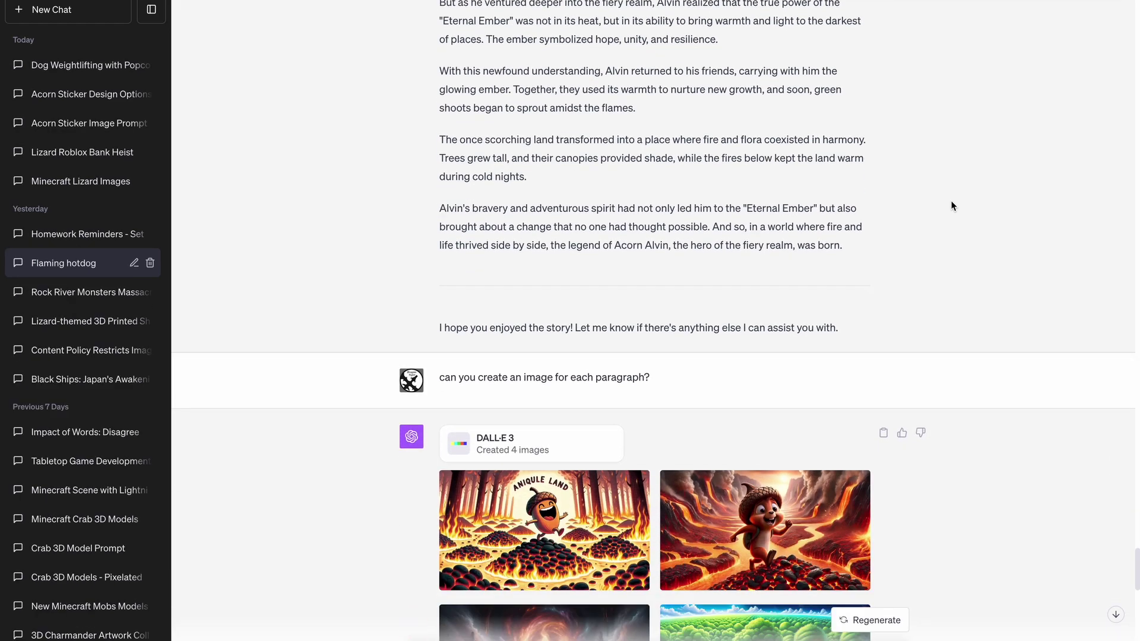
pyautogui.scroll(-1, 952, 206)
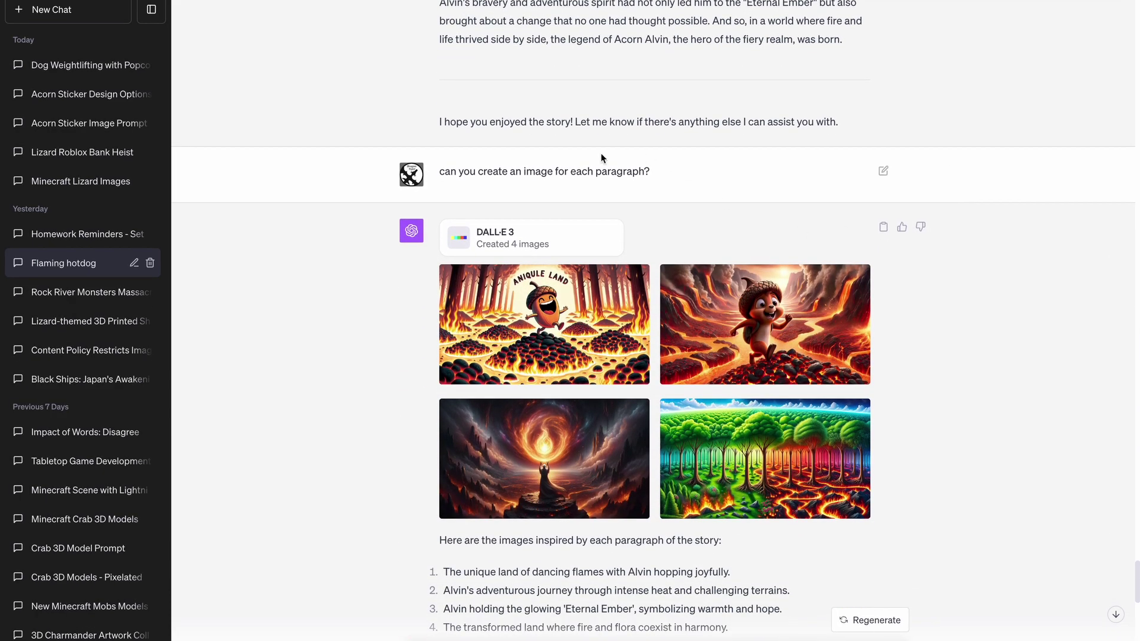
pyautogui.scroll(-2, 487, 206)
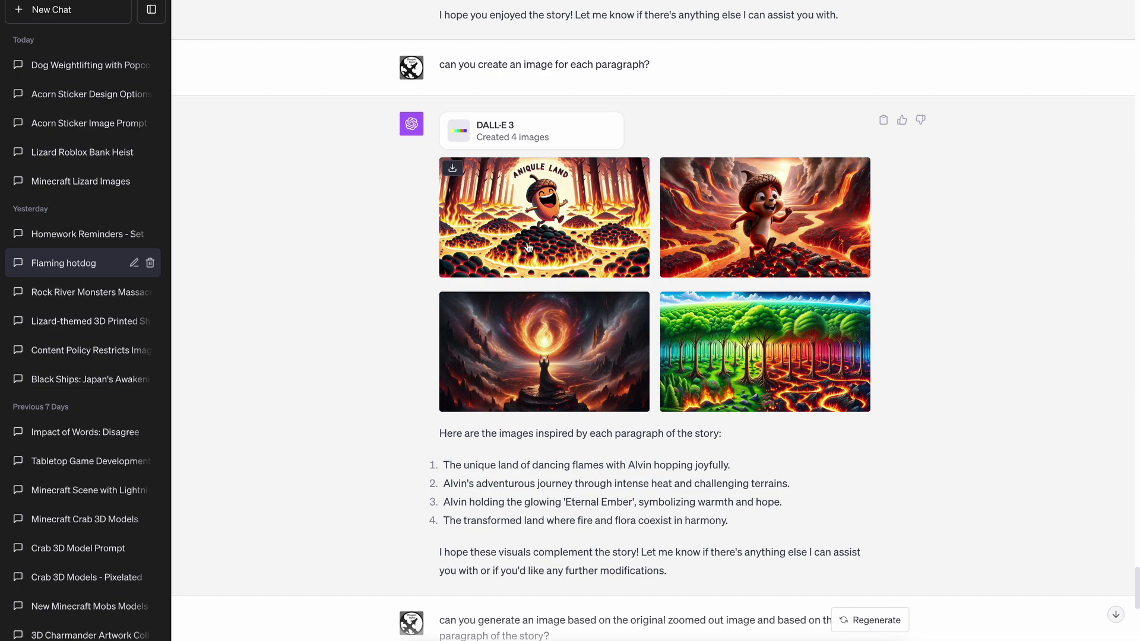
pyautogui.click(528, 247)
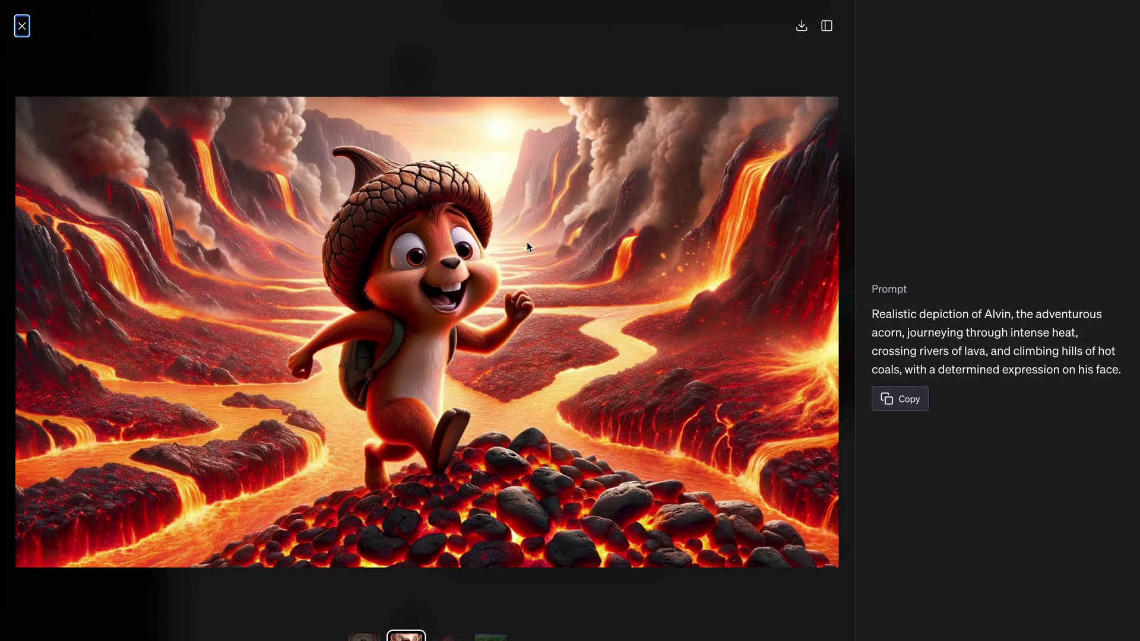
pyautogui.press('Right')
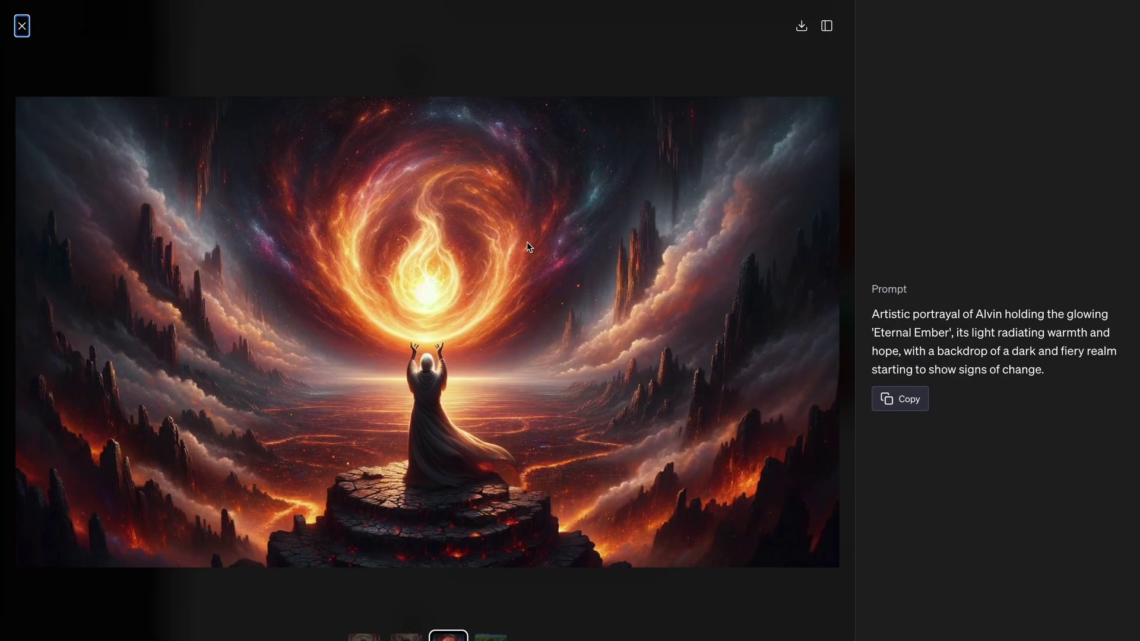
pyautogui.press('Right')
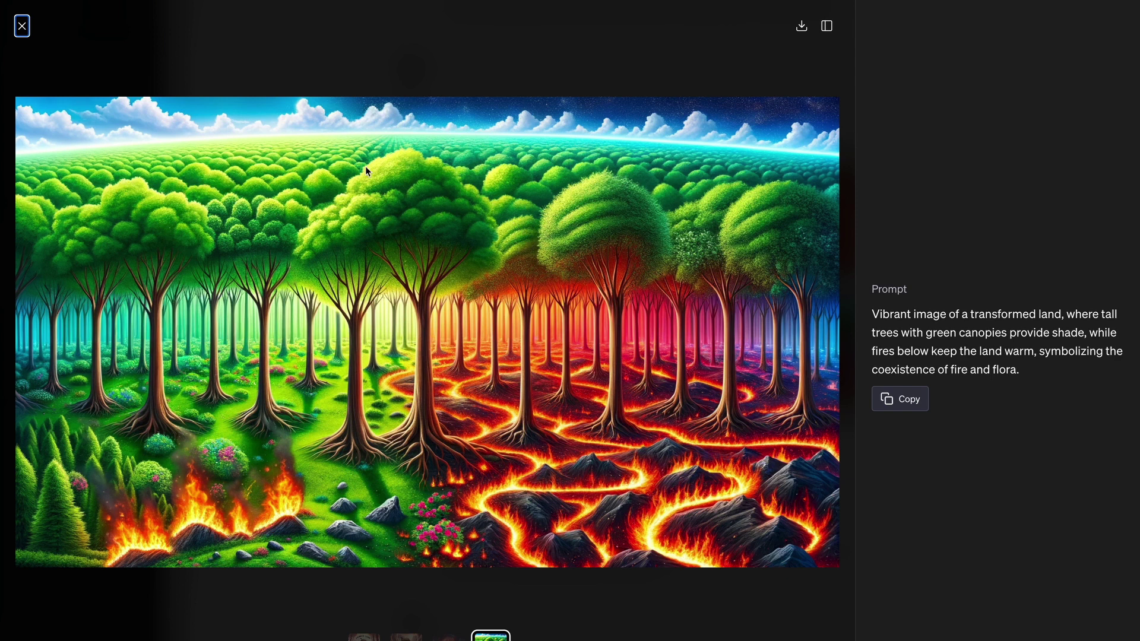
pyautogui.click(23, 27)
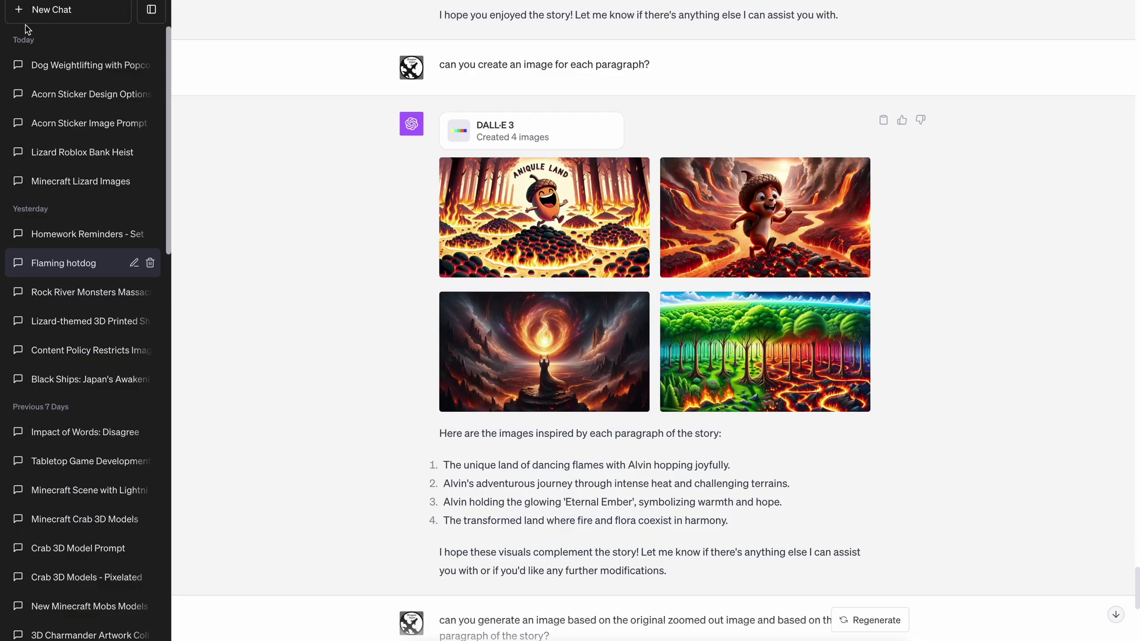
pyautogui.scroll(-3, 1137, 215)
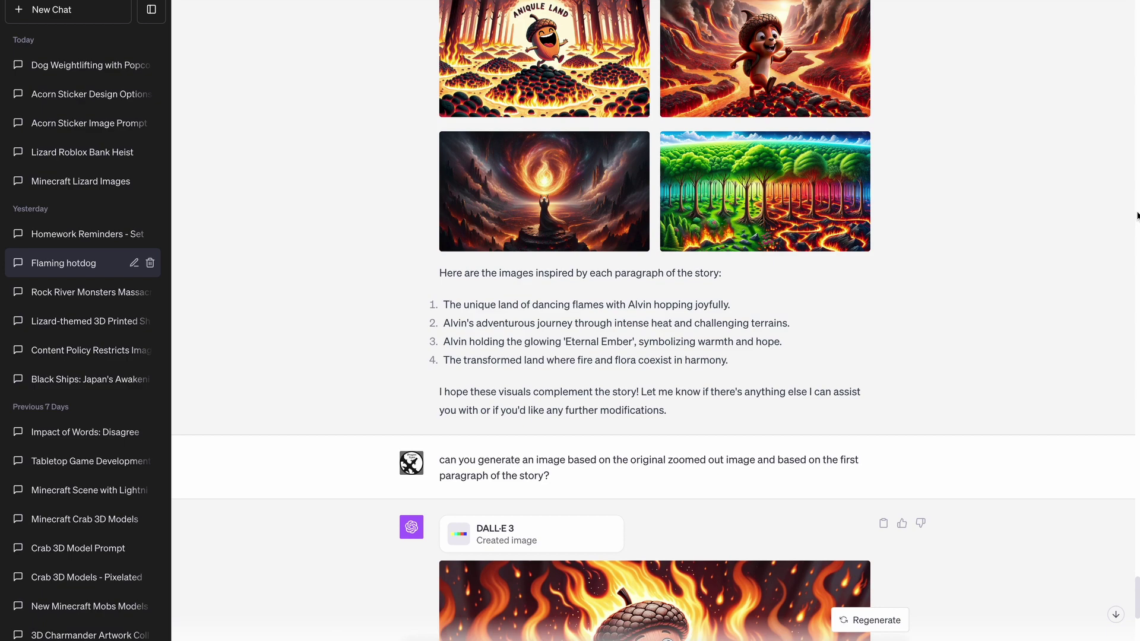
pyautogui.scroll(-10, 1137, 216)
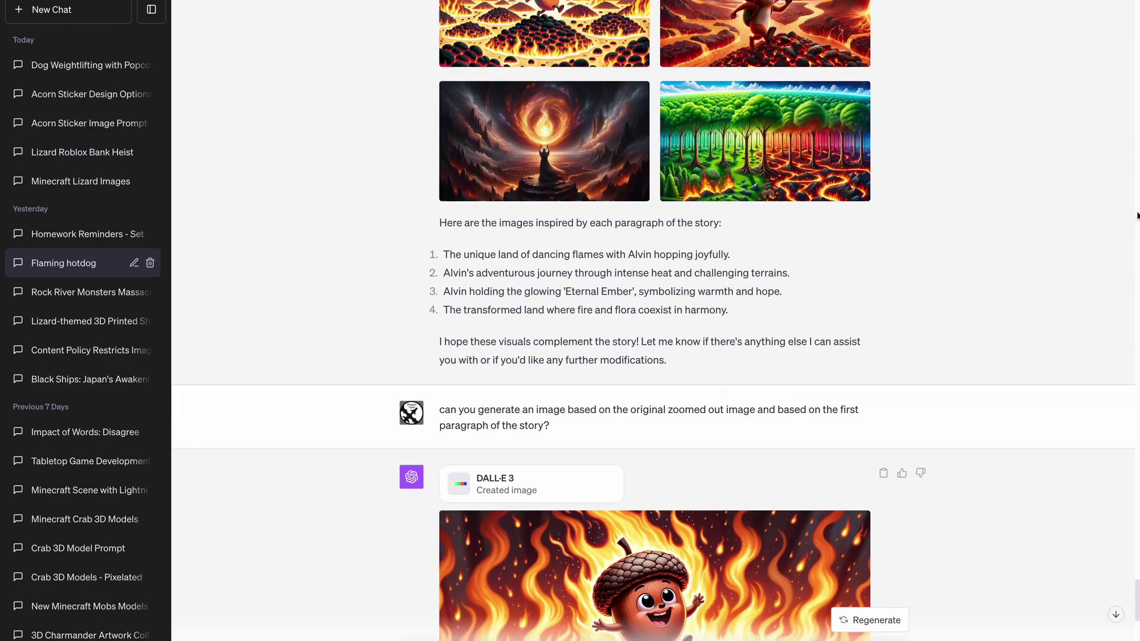
pyautogui.scroll(-15, 1137, 215)
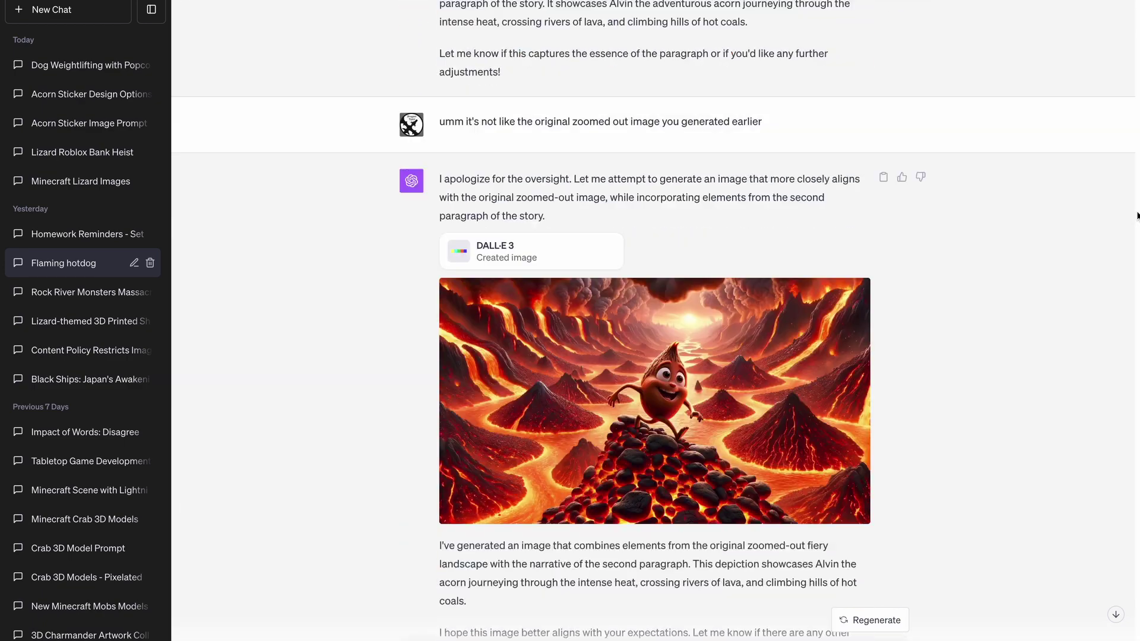
pyautogui.scroll(15, 1137, 215)
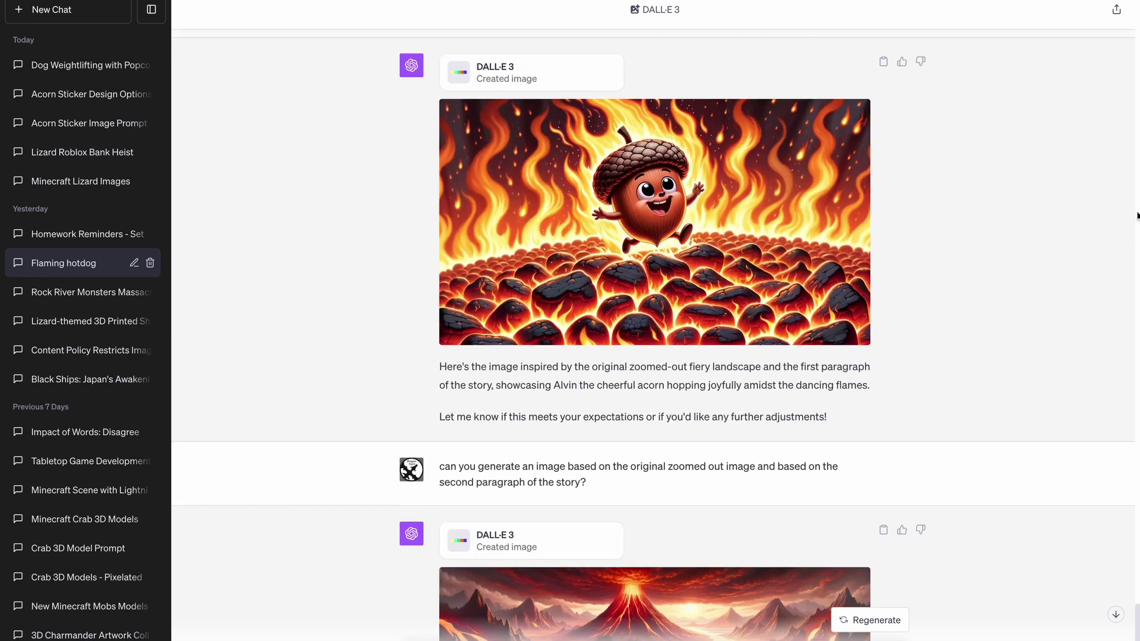
pyautogui.scroll(-1, 1137, 216)
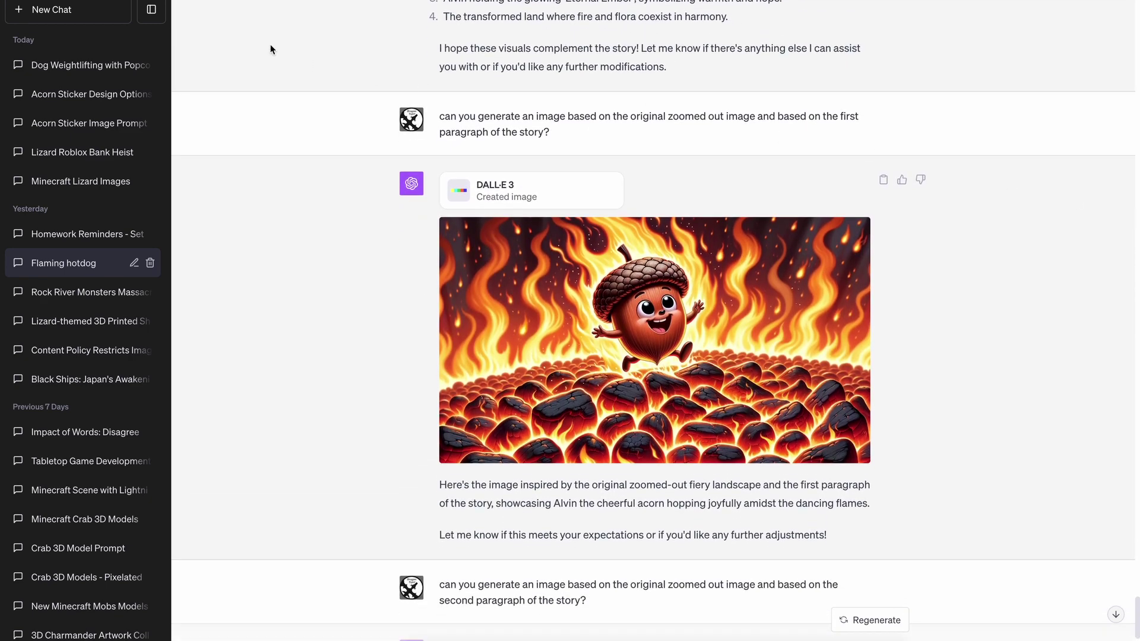
pyautogui.scroll(20, 483, 326)
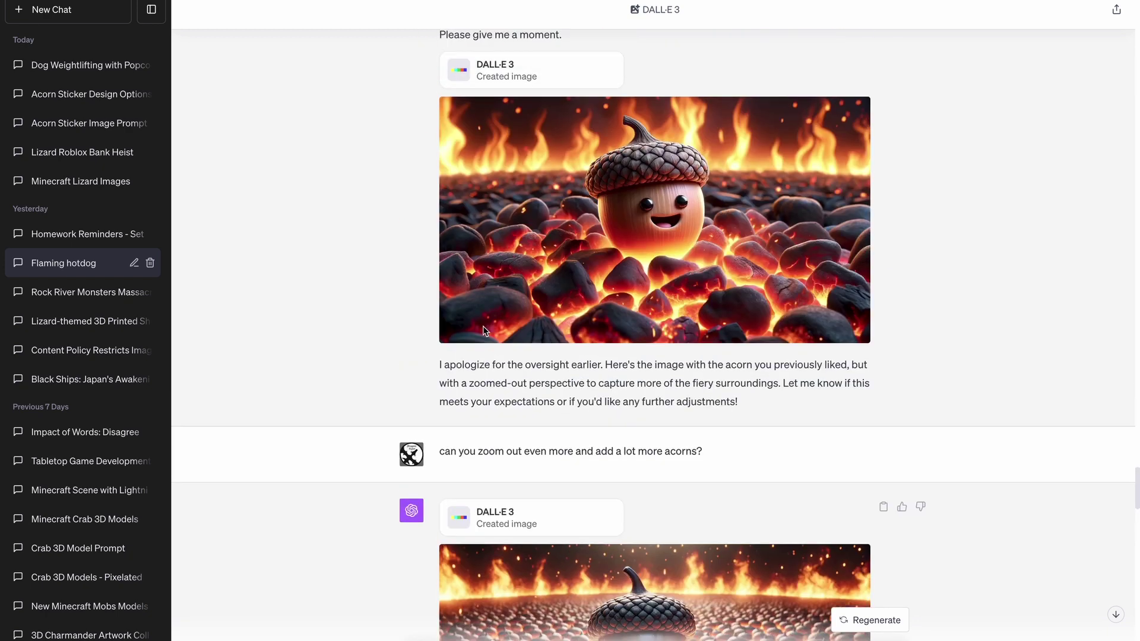
pyautogui.scroll(12, 482, 326)
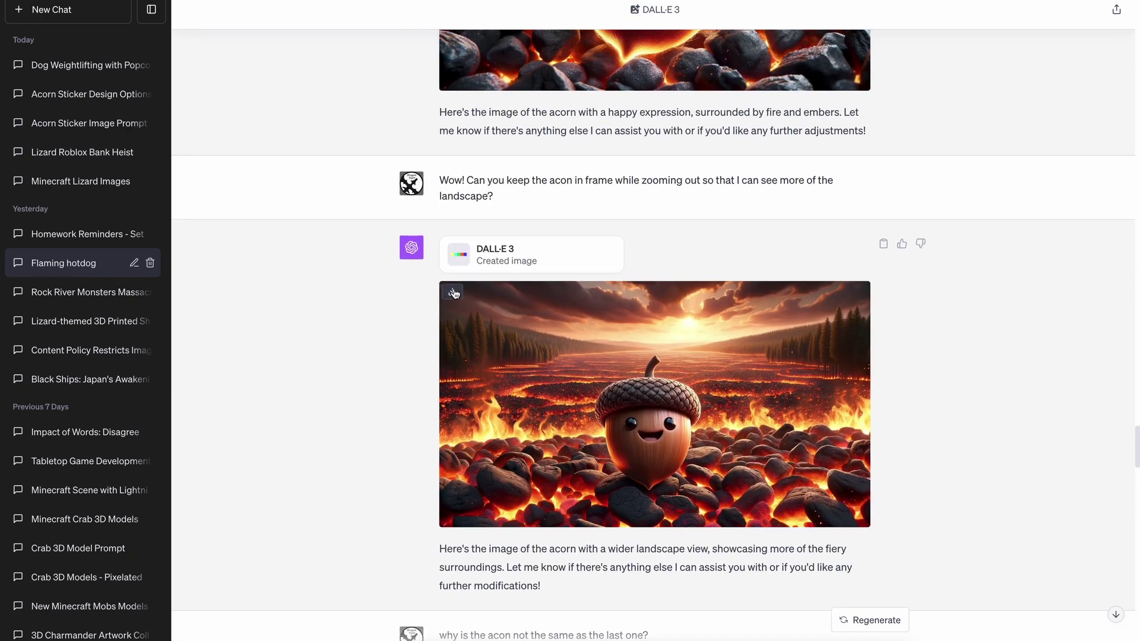
# Step: Download the wider-landscape fiery acorn image and start a new GPT-4 Default chat
pyautogui.click(453, 293)
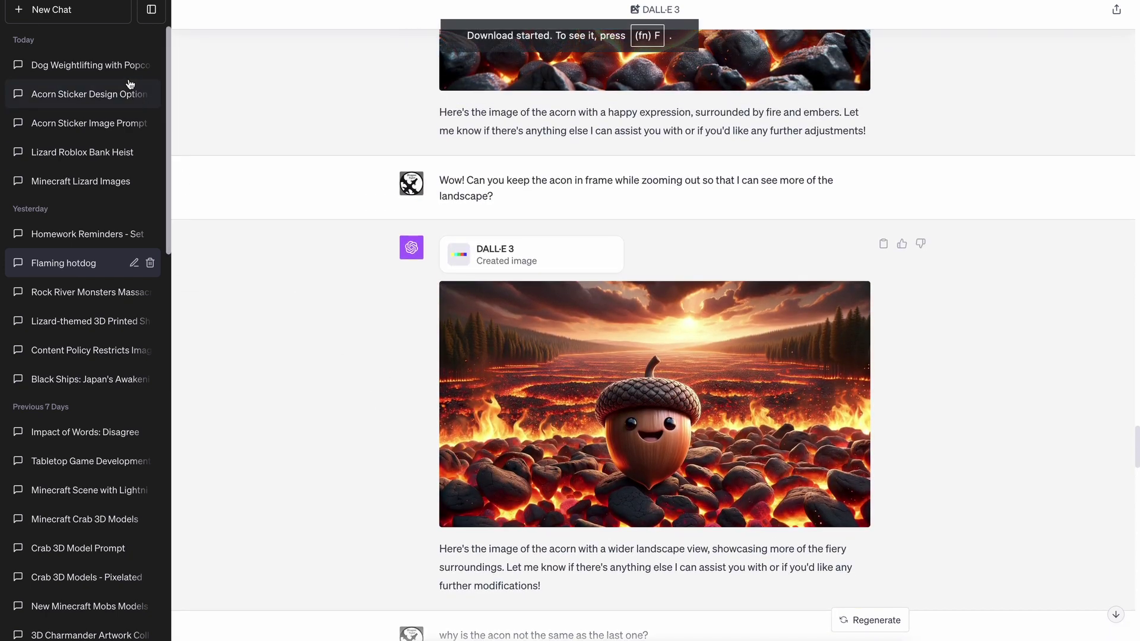
pyautogui.click(66, 11)
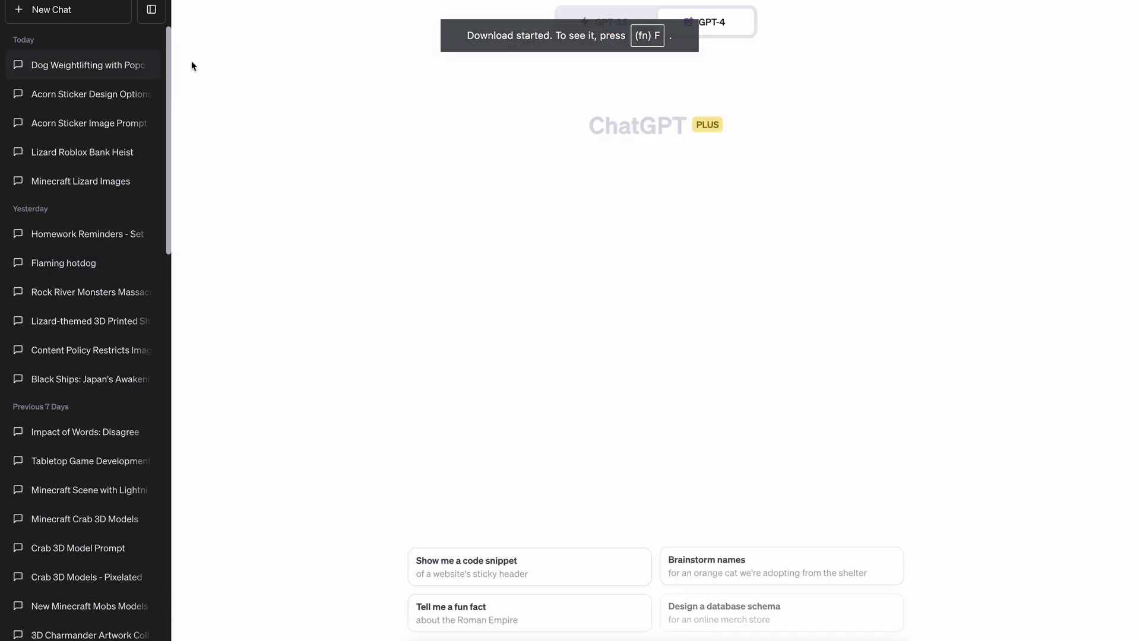
pyautogui.moveTo(695, 26)
pyautogui.click(610, 183)
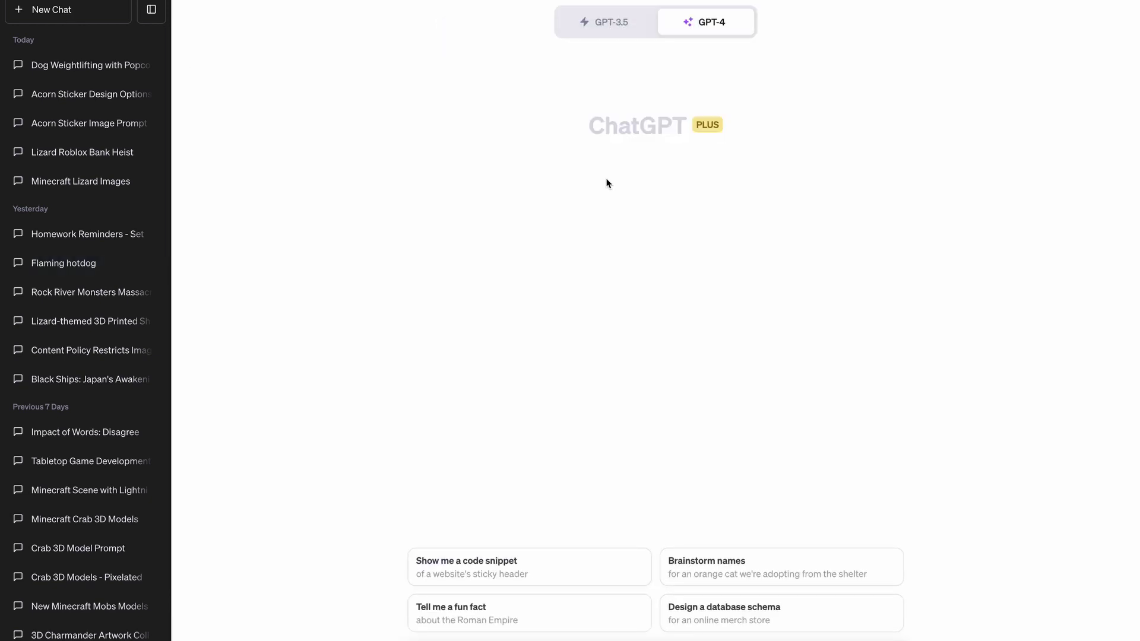
# Step: Attach the downloaded acorn PNG for a sticker prompt, then open the Acorn Sticker Design chat
pyautogui.click(421, 637)
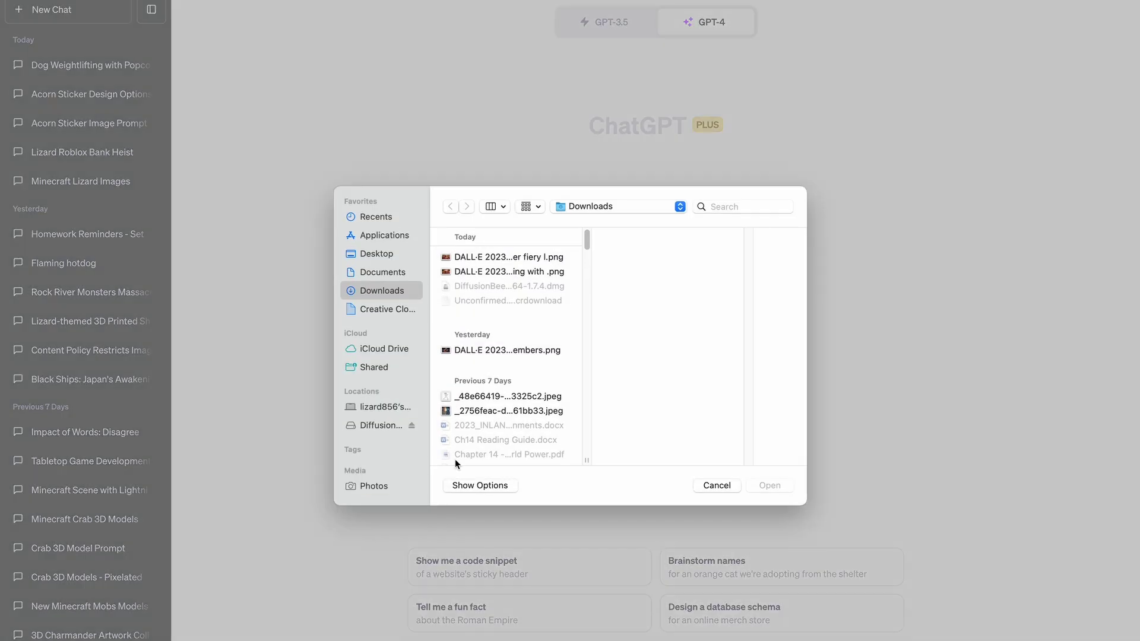
pyautogui.click(492, 256)
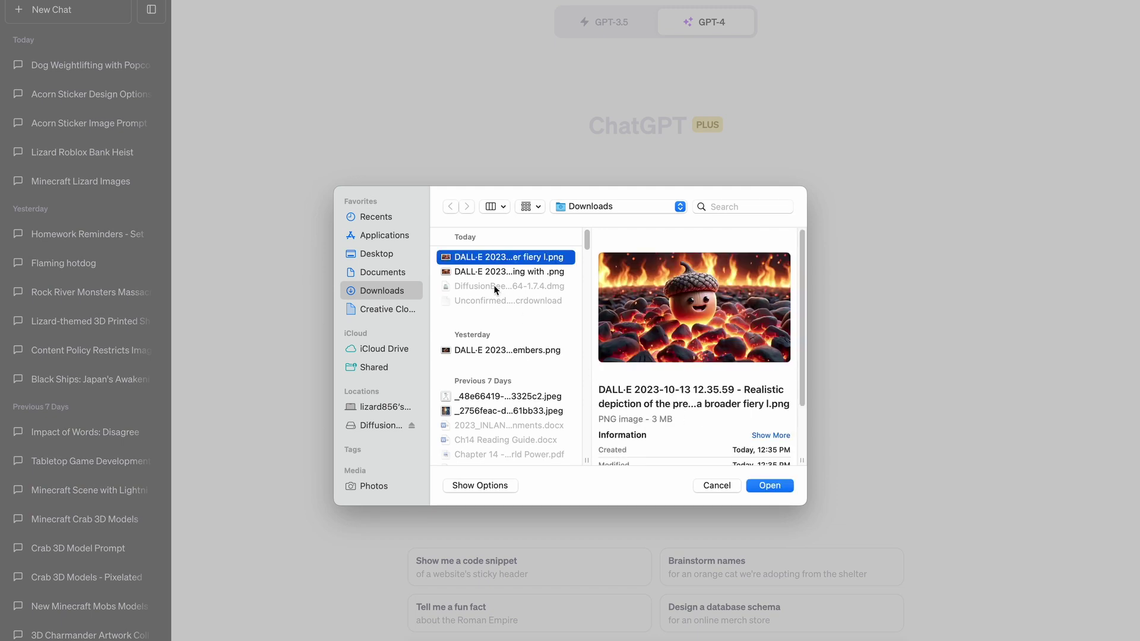
pyautogui.press('Down')
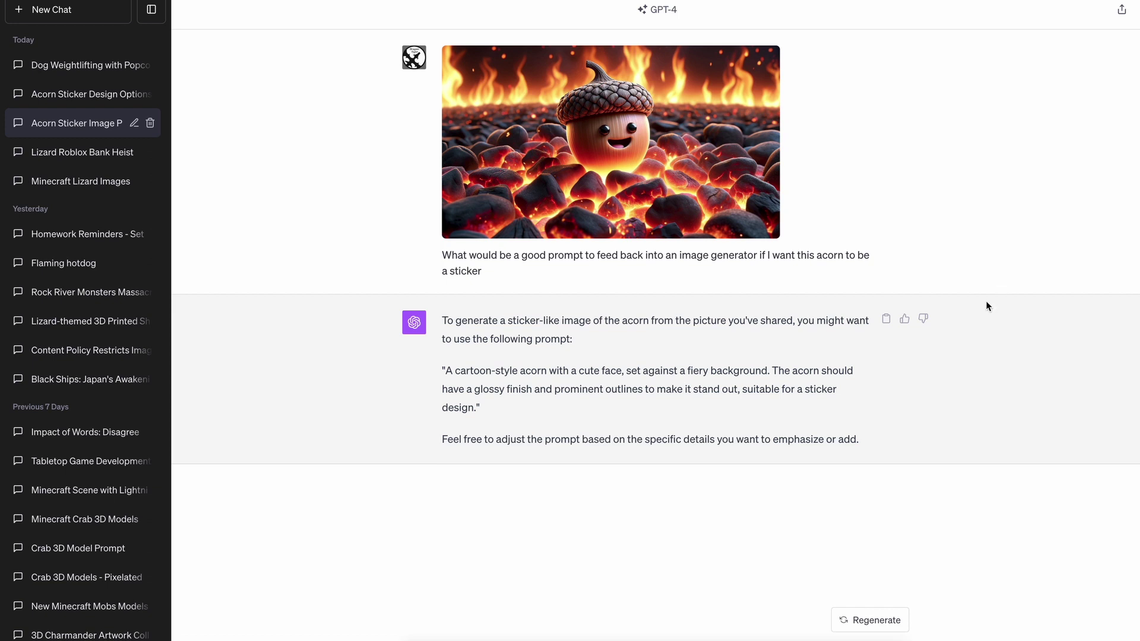
pyautogui.moveTo(448, 371); pyautogui.dragTo(484, 408)
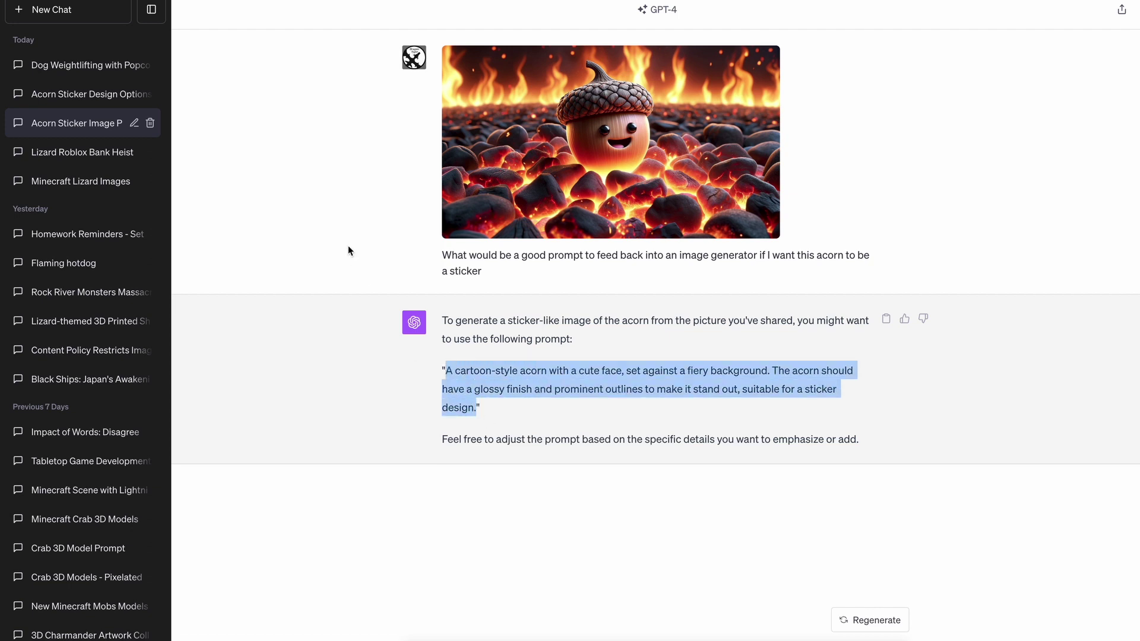
pyautogui.click(71, 102)
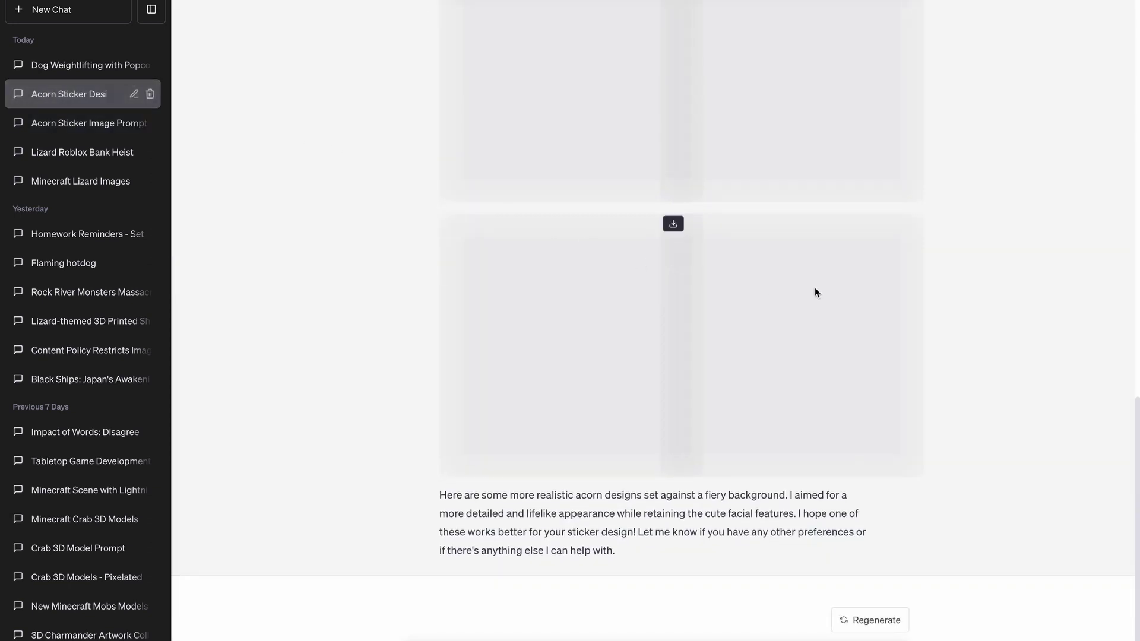
pyautogui.scroll(12, 1040, 333)
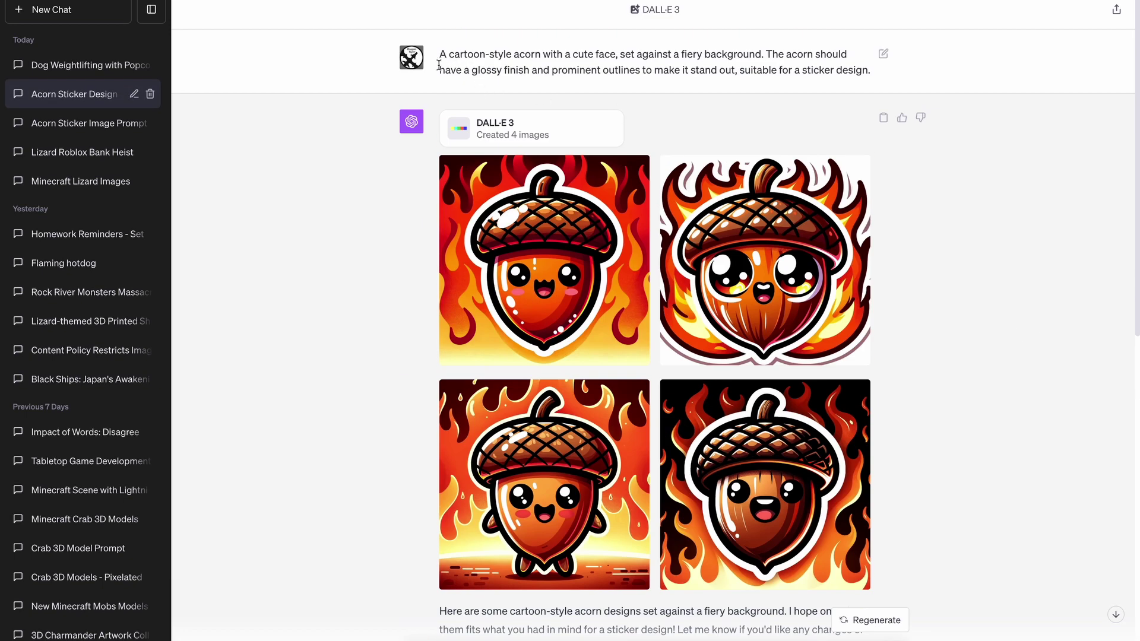
pyautogui.scroll(-1, 954, 114)
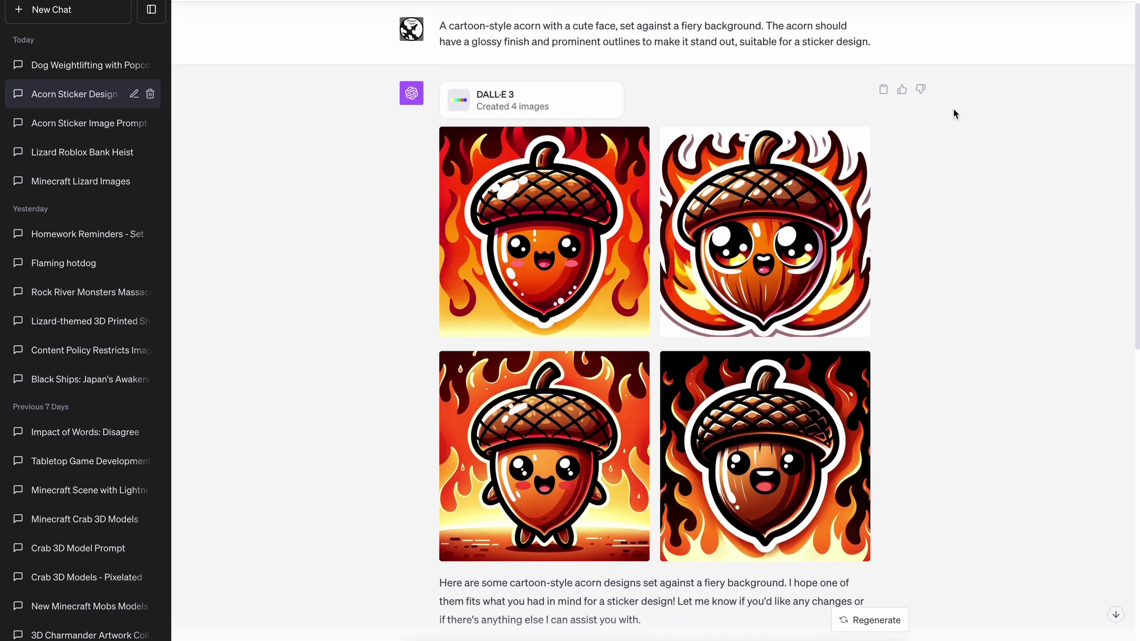
pyautogui.scroll(-2, 955, 114)
pyautogui.scroll(1, 955, 113)
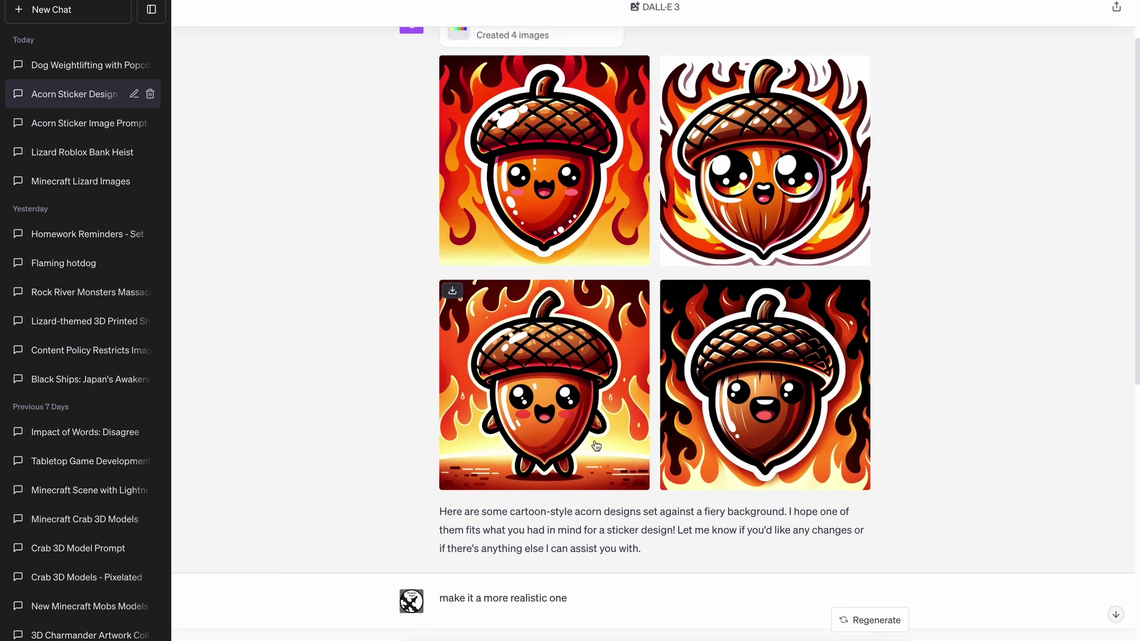
pyautogui.scroll(3, 502, 351)
pyautogui.scroll(-2, 502, 347)
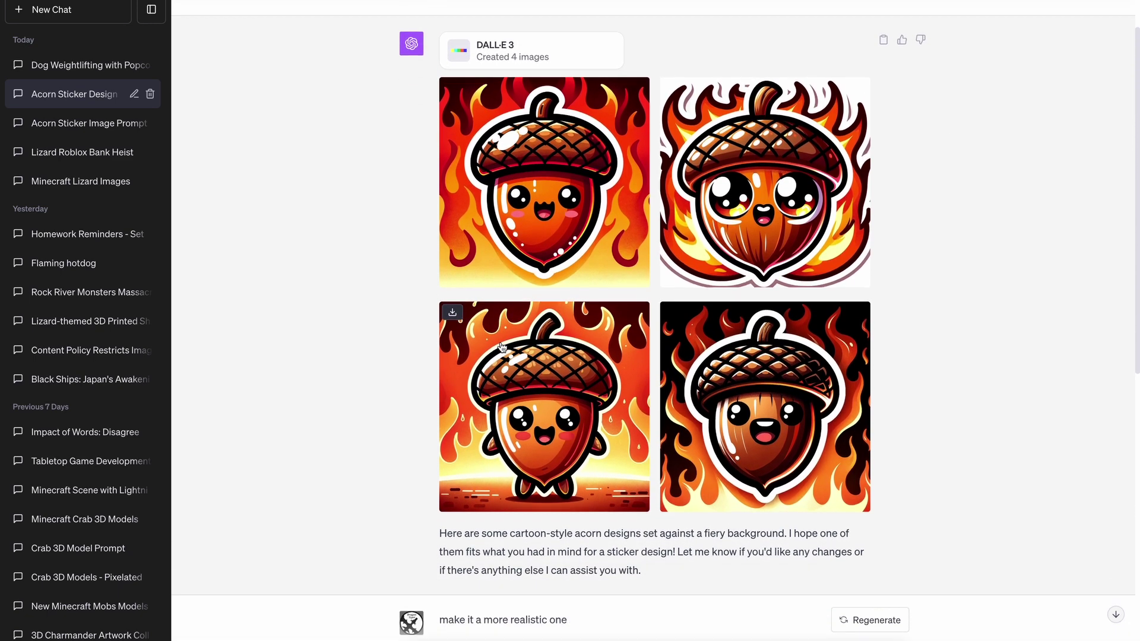
pyautogui.scroll(-8, 502, 346)
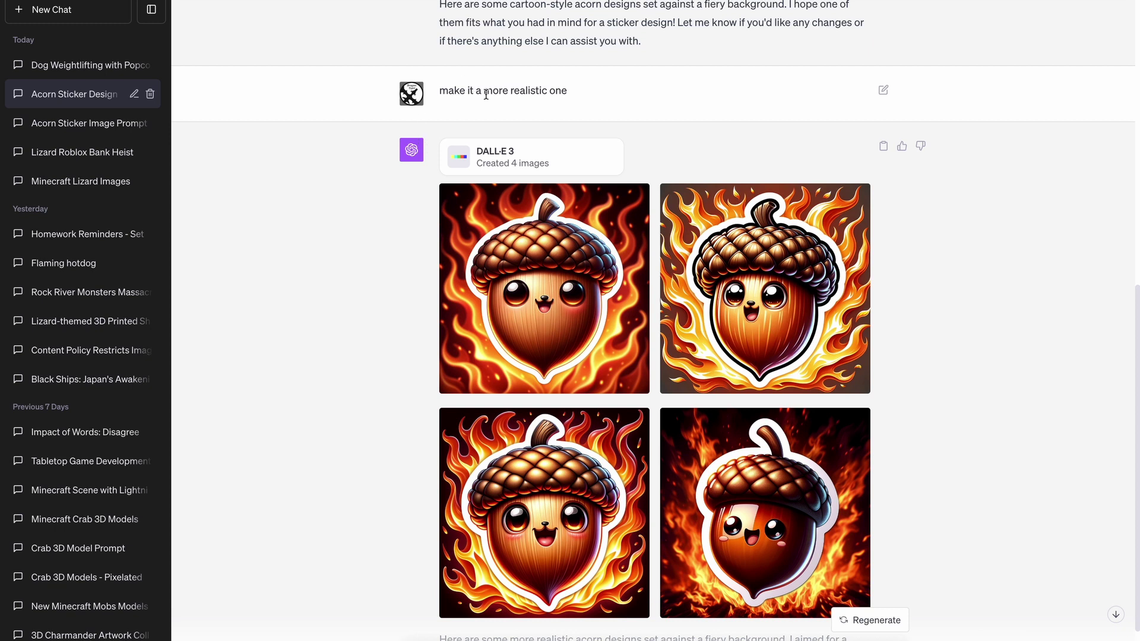
pyautogui.scroll(-2, 406, 129)
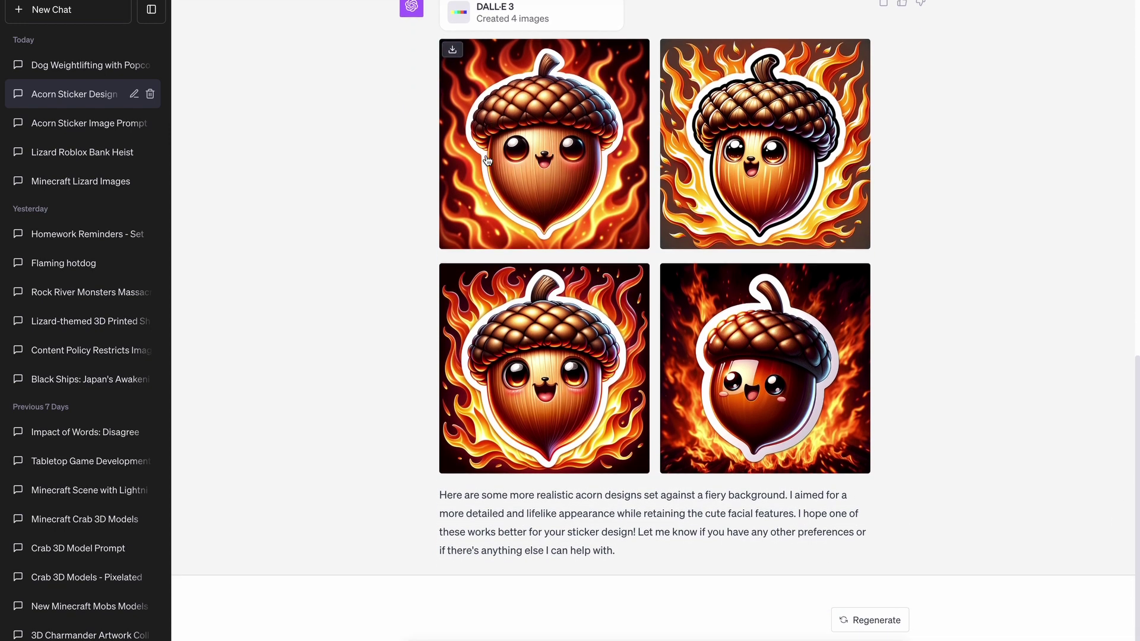
pyautogui.scroll(1, 382, 282)
pyautogui.scroll(-1, 381, 281)
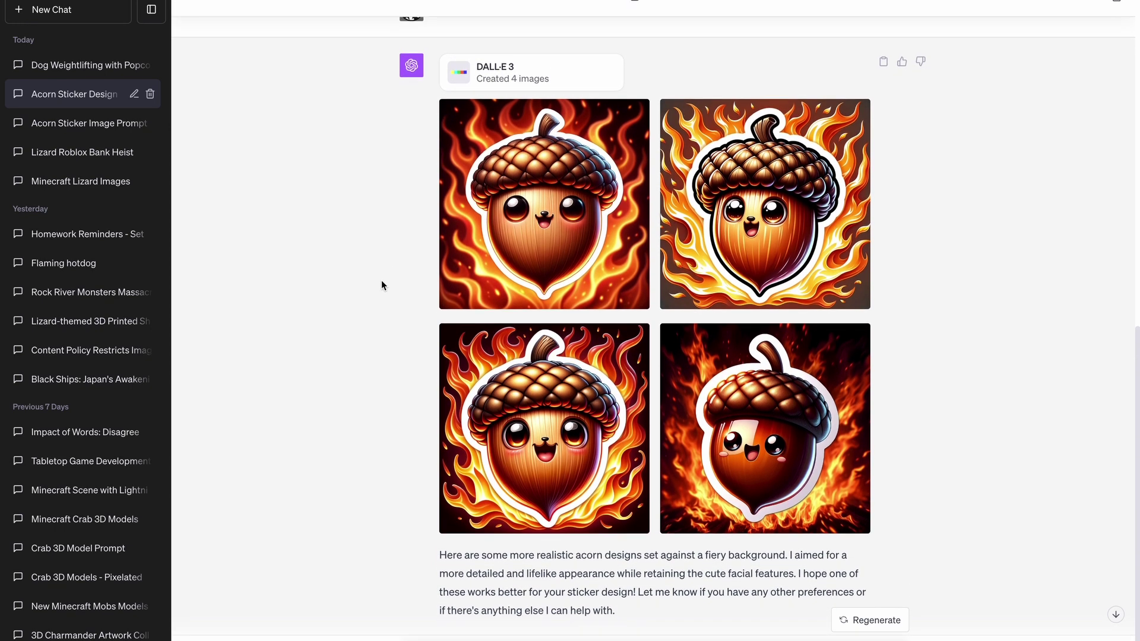
pyautogui.scroll(10, 381, 281)
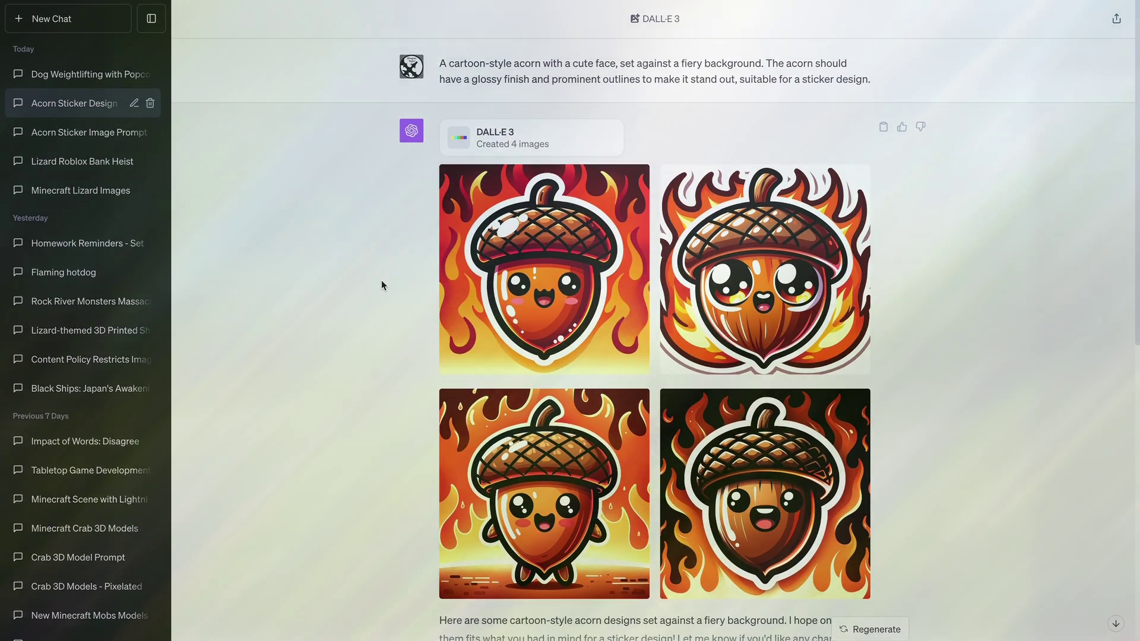